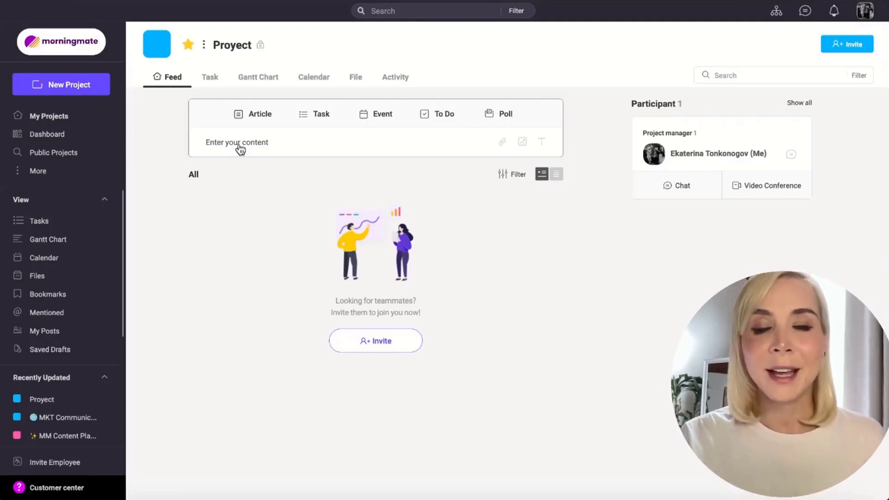
Step: Start a new article post titled "Article" and enter "Information" as its content
{"action": "left_click", "coordinate": [258, 115]}
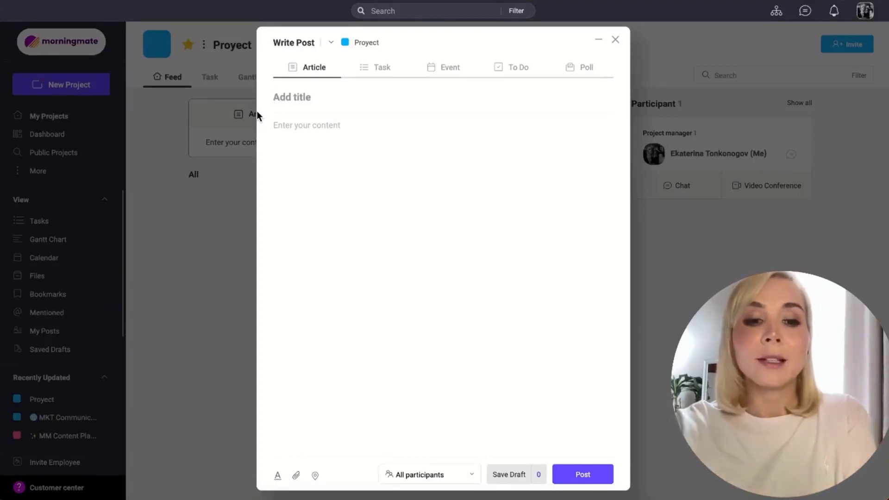
{"action": "type", "text": "Article"}
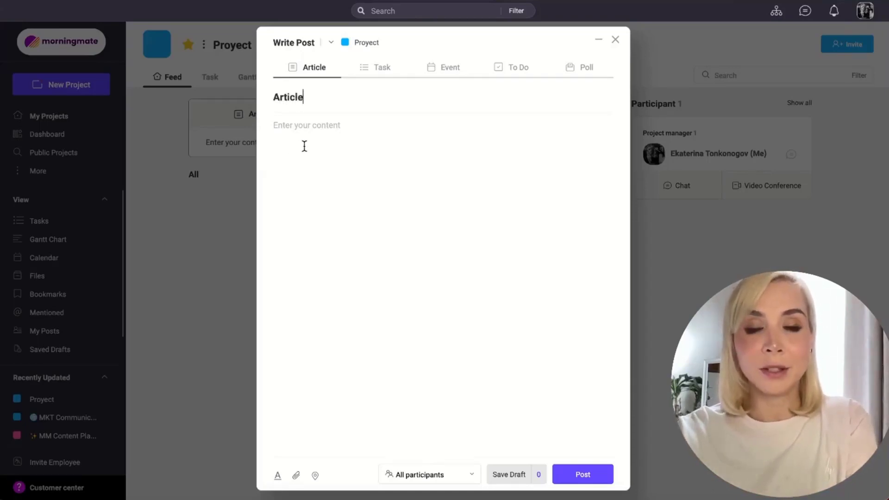
{"action": "left_click", "coordinate": [304, 147]}
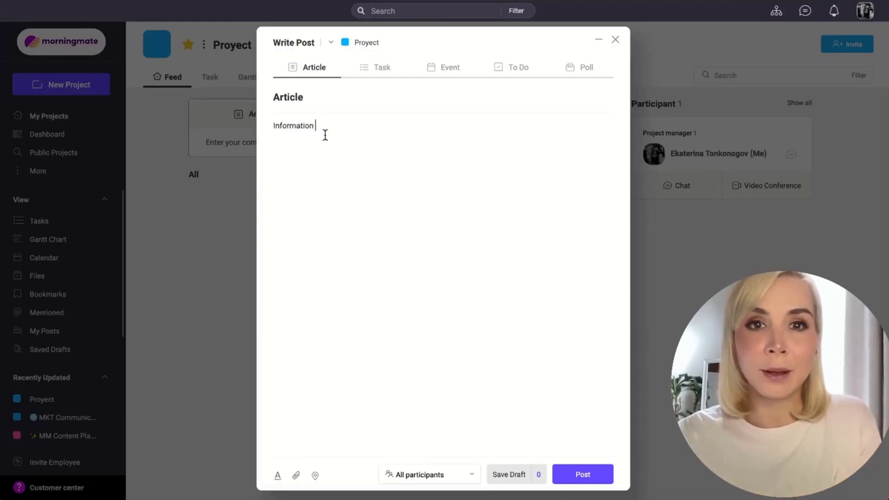
Step: Format the word "Information" in the article body as Heading 1 with bold, italic, underline and red text color
{"action": "left_click_drag", "start_coordinate": [318, 127], "coordinate": [274, 122]}
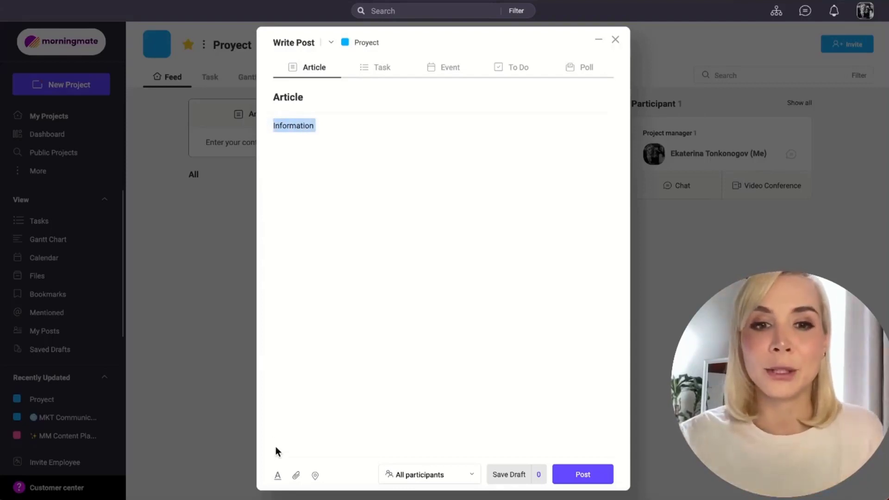
{"action": "left_click", "coordinate": [277, 477]}
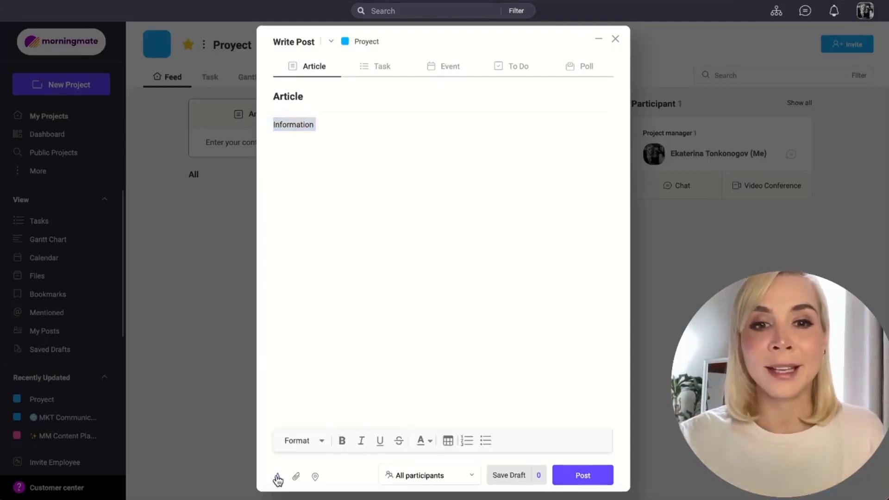
{"action": "left_click", "coordinate": [320, 443]}
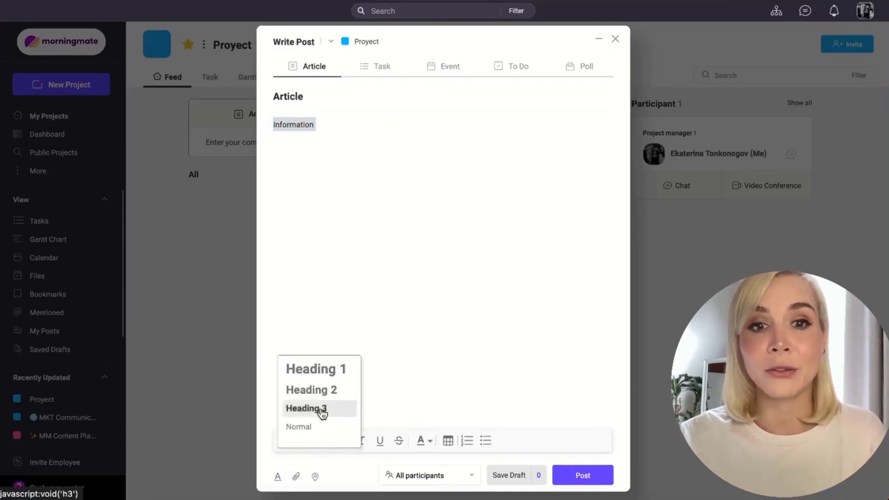
{"action": "left_click", "coordinate": [320, 371]}
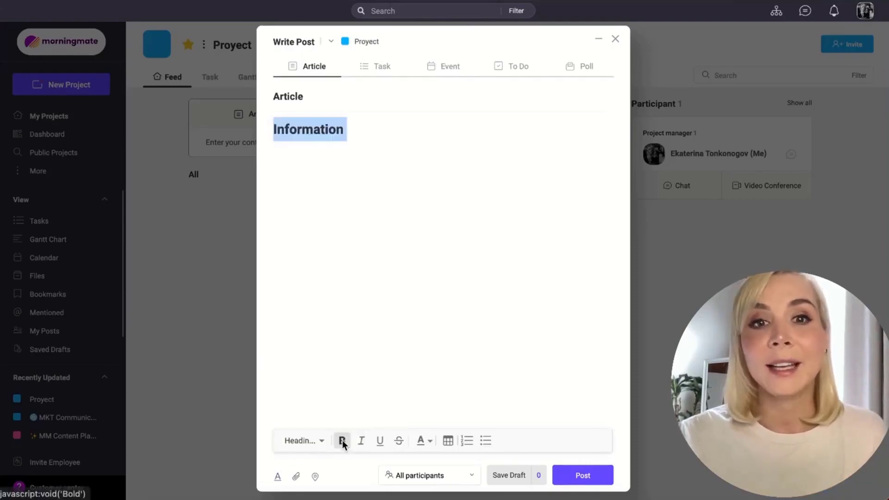
{"action": "left_click", "coordinate": [361, 442]}
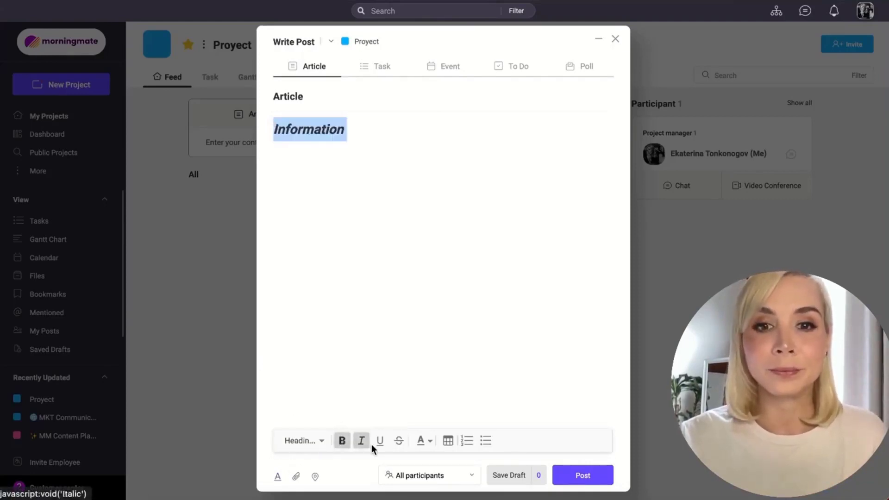
{"action": "left_click", "coordinate": [381, 441]}
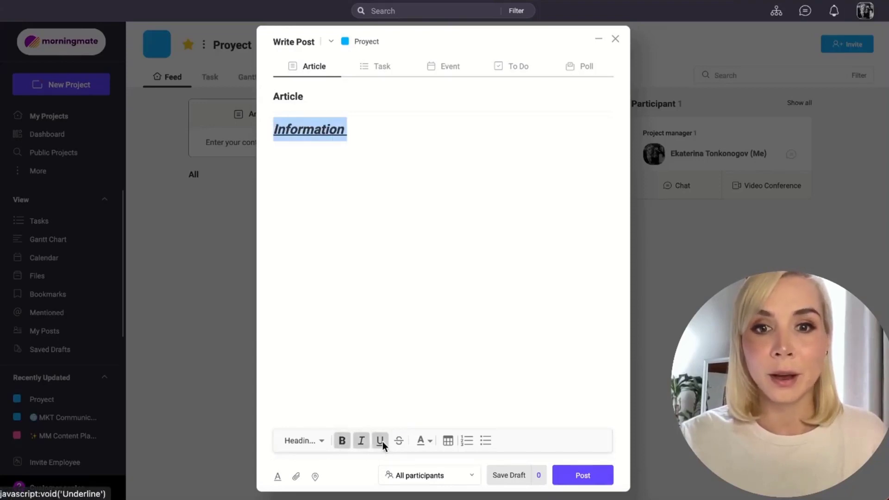
{"action": "left_click", "coordinate": [426, 440]}
{"action": "left_click", "coordinate": [424, 423]}
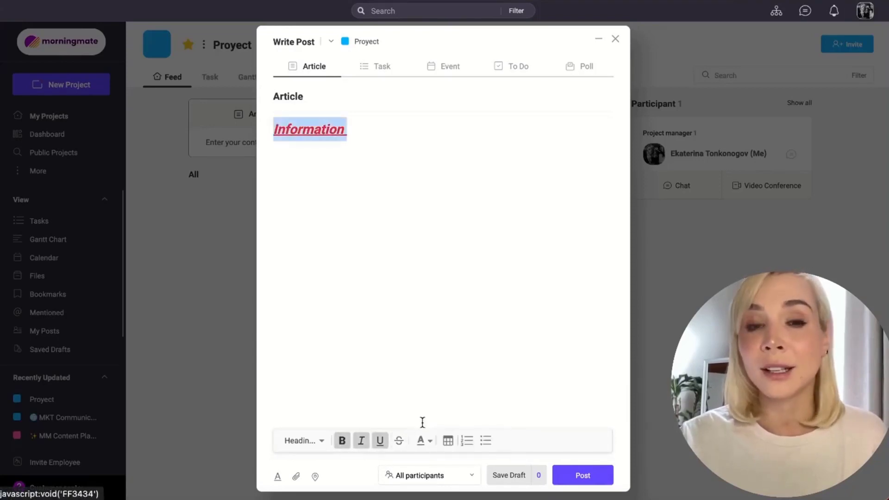
{"action": "left_click", "coordinate": [369, 124]}
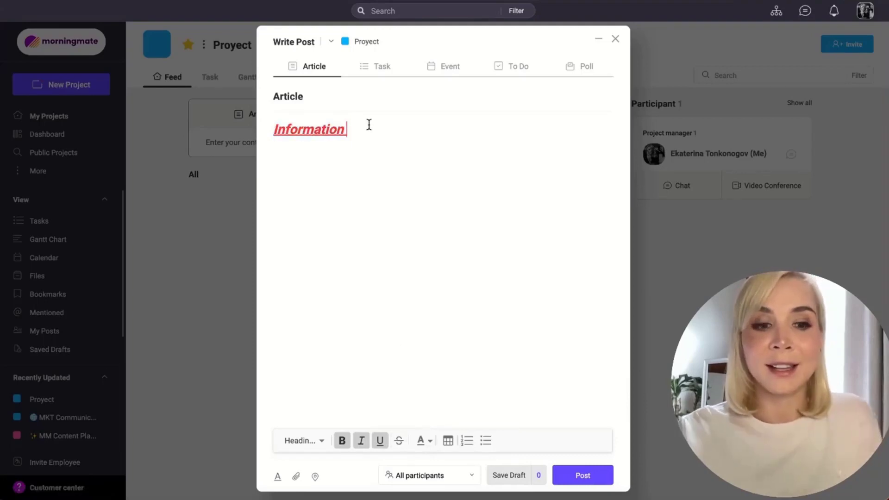
Step: Add a numbered list on a new line below the heading and insert a table beneath it
{"action": "key", "text": "Return"}
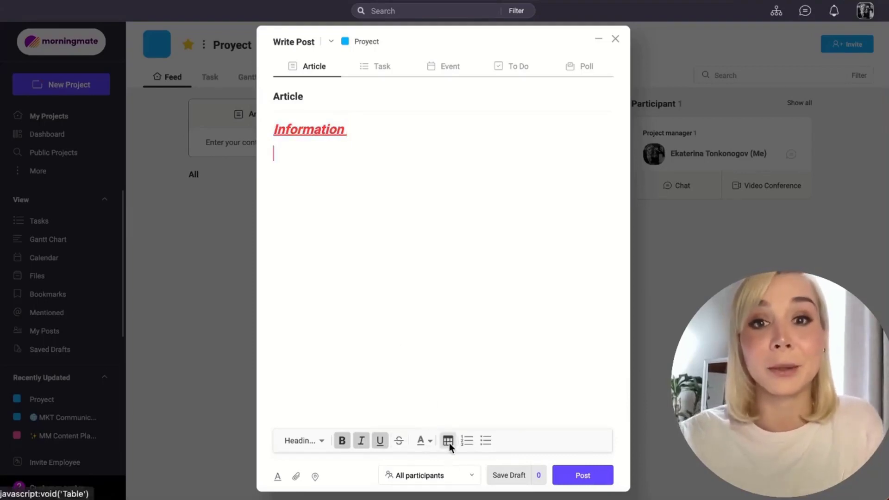
{"action": "left_click", "coordinate": [467, 440]}
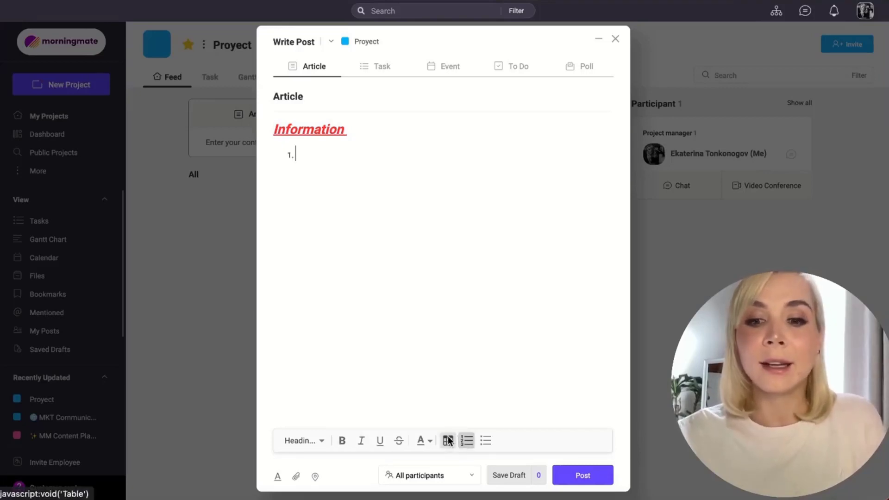
{"action": "left_click", "coordinate": [448, 440]}
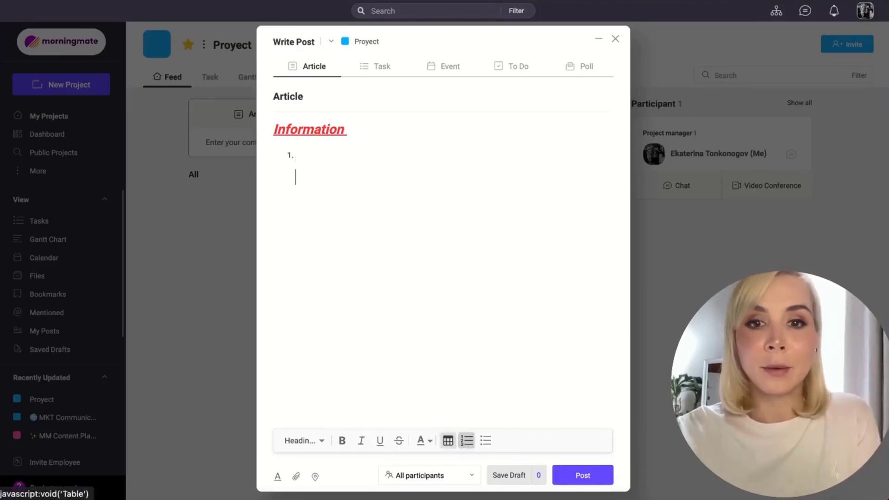
{"action": "left_click", "coordinate": [449, 441]}
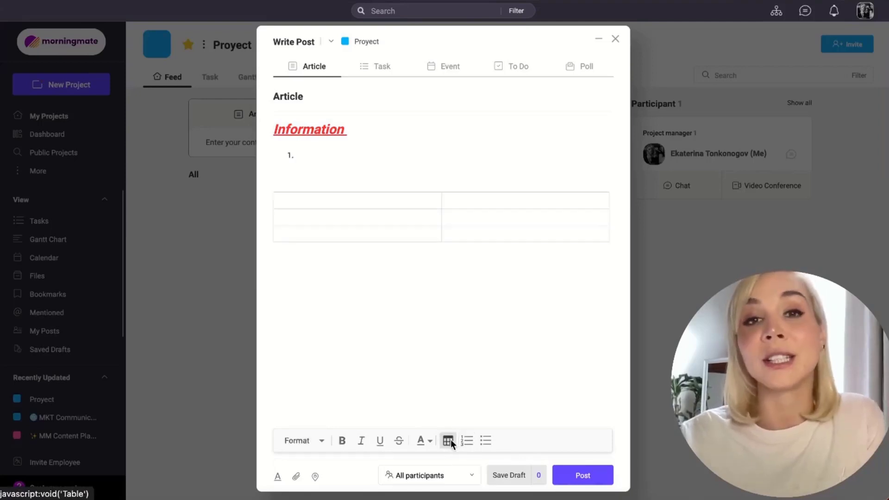
{"action": "left_click", "coordinate": [343, 196]}
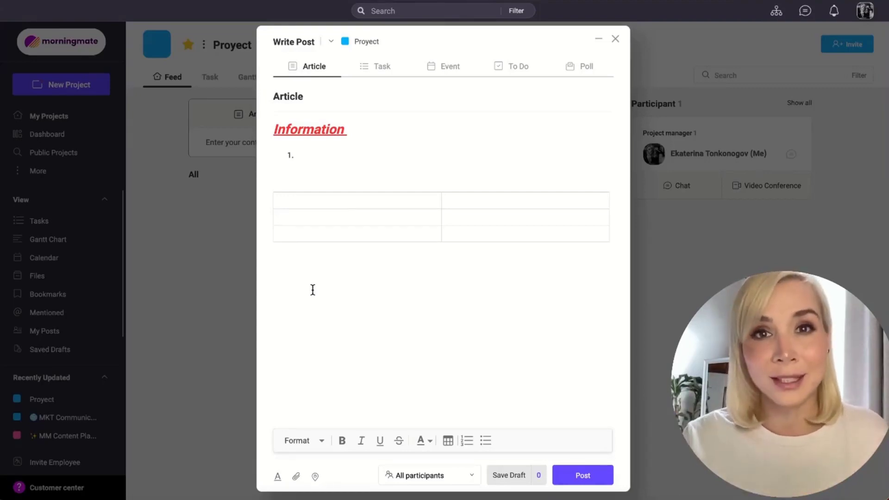
Step: Attach the first image.png, Work-in-progress-3-1.png and the 984.56 KB counter small 554x922 morningmate PDF from the MKT Communication project's shared files
{"action": "left_click", "coordinate": [296, 476]}
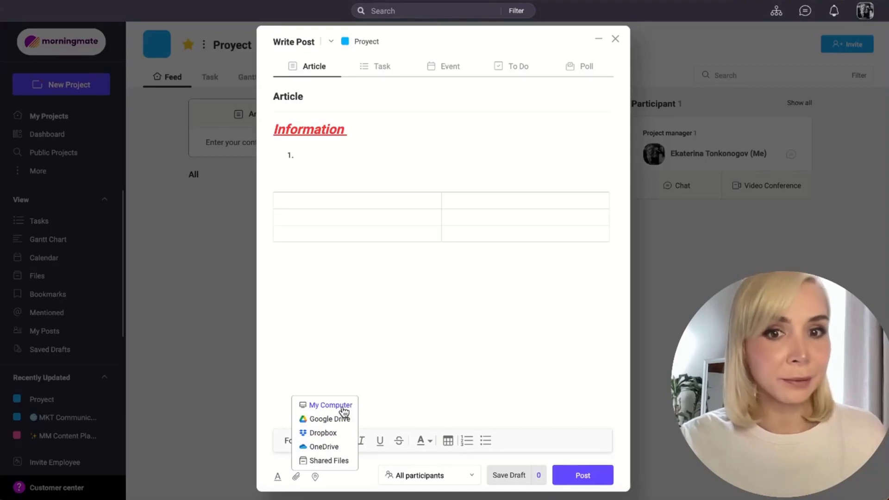
{"action": "left_click", "coordinate": [323, 454]}
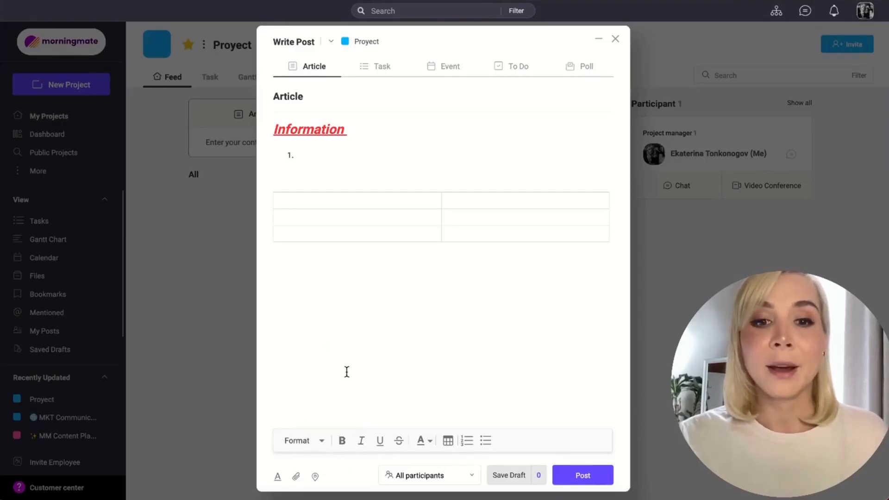
{"action": "left_click", "coordinate": [296, 482]}
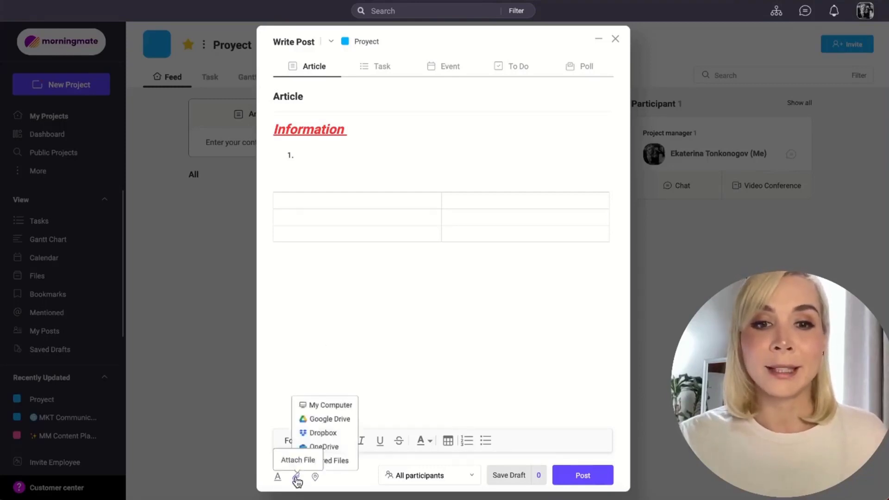
{"action": "left_click", "coordinate": [340, 460]}
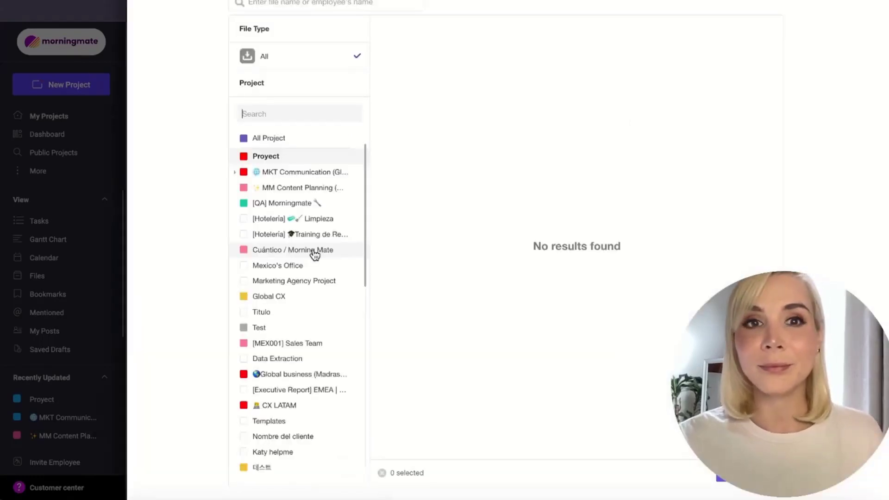
{"action": "left_click", "coordinate": [320, 176]}
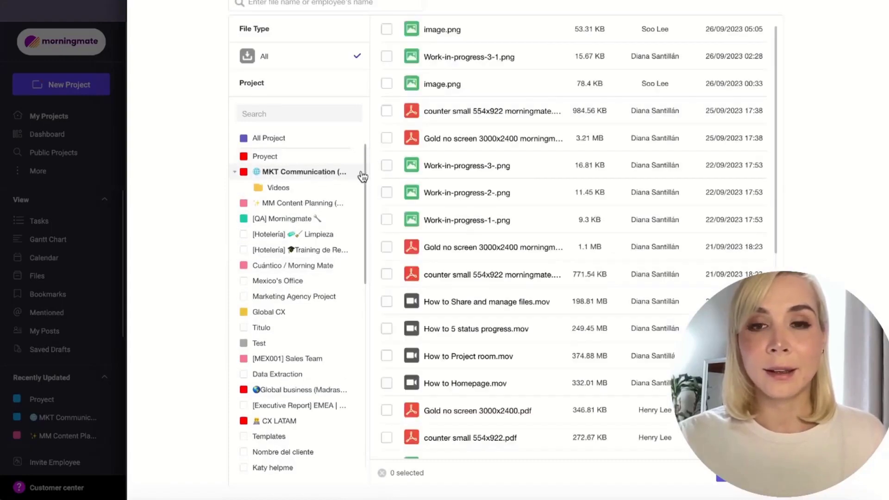
{"action": "left_click", "coordinate": [448, 37]}
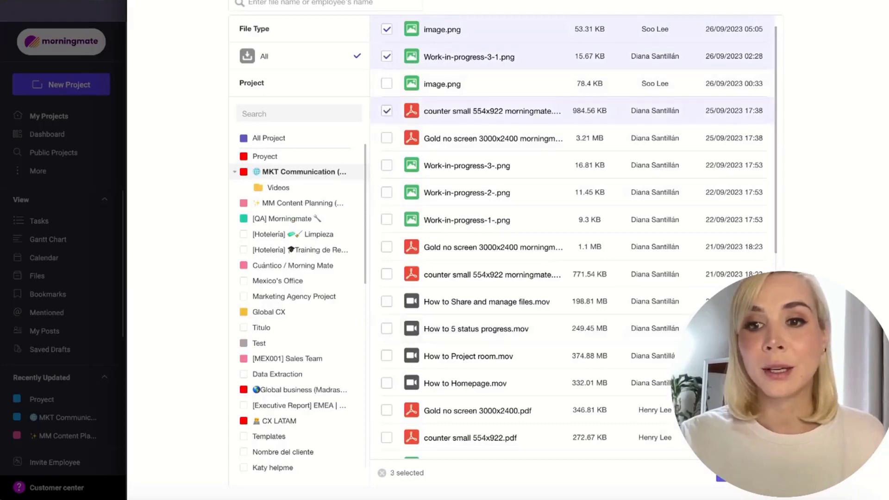
{"action": "left_click", "coordinate": [744, 473]}
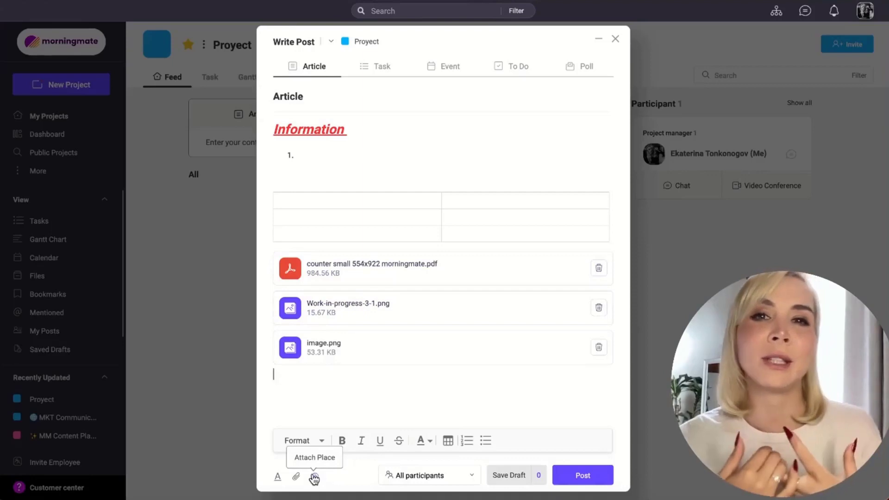
Step: Set the article's visibility to All participants and publish the post
{"action": "left_click", "coordinate": [470, 480]}
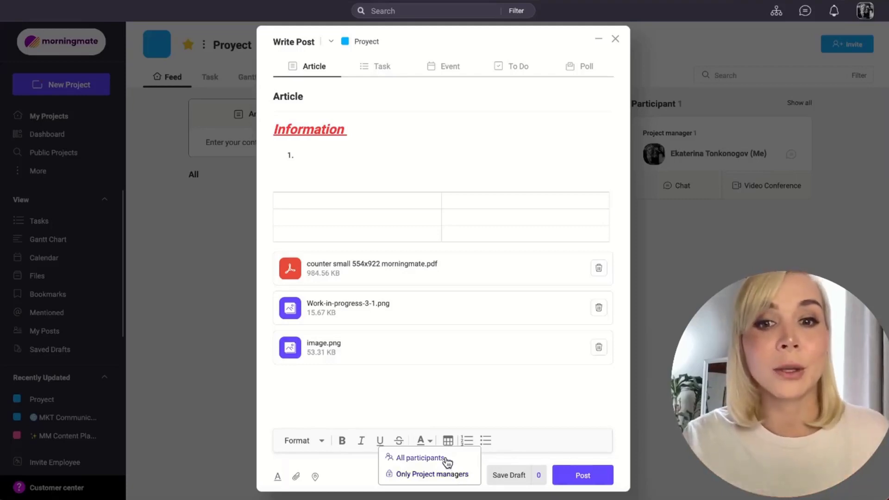
{"action": "left_click", "coordinate": [445, 457]}
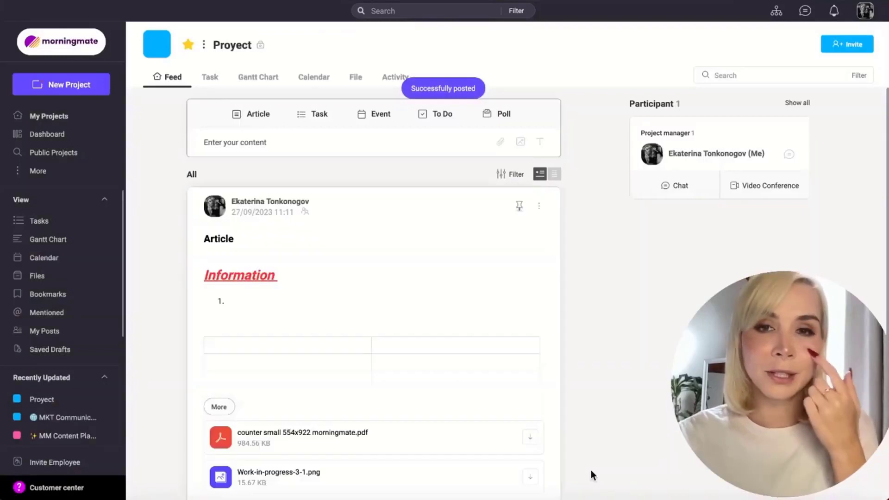
Step: Pin the published article in the project feed and confirm the pinning
{"action": "scroll", "coordinate": [433, 362], "scroll_direction": "down", "scroll_amount": 3}
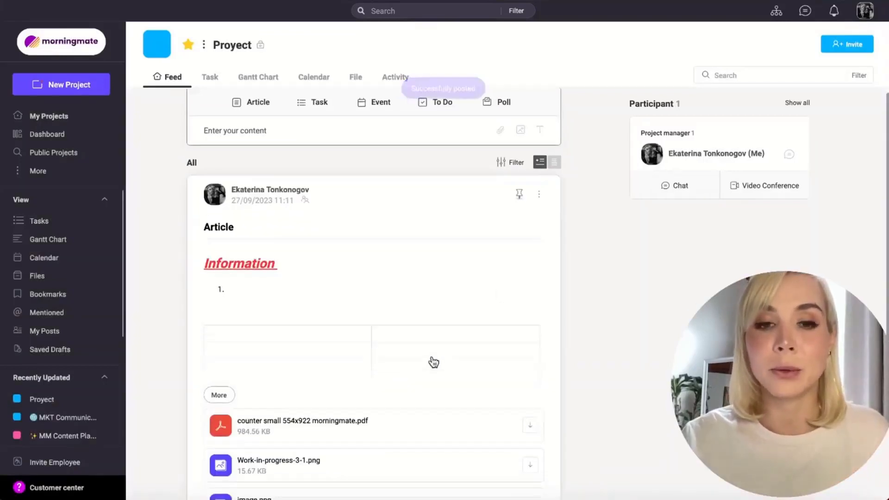
{"action": "scroll", "coordinate": [486, 225], "scroll_direction": "up", "scroll_amount": 3}
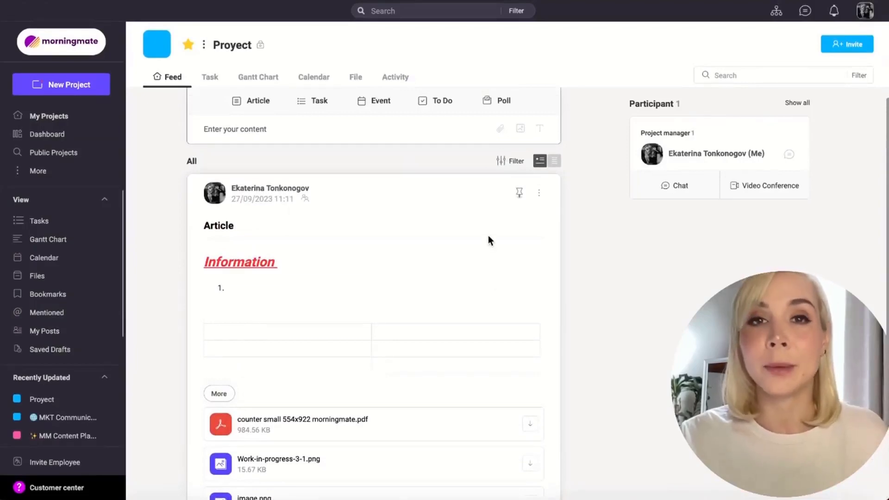
{"action": "scroll", "coordinate": [488, 237], "scroll_direction": "up", "scroll_amount": 1}
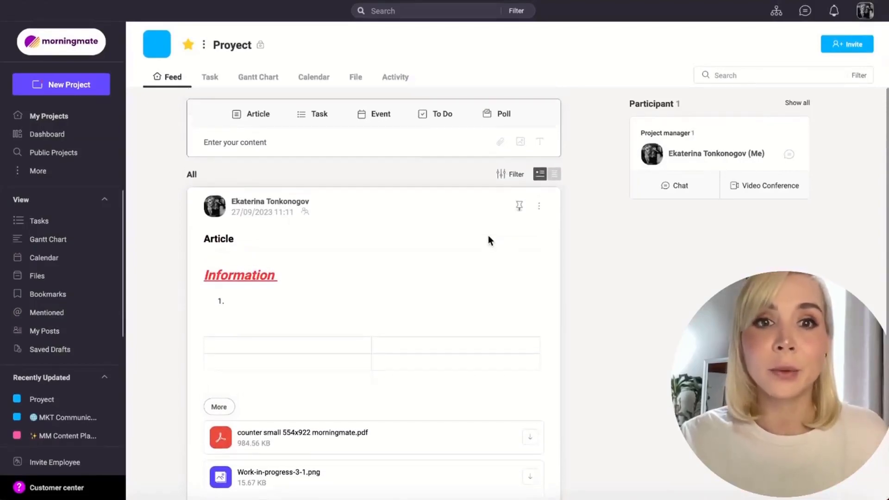
{"action": "left_click", "coordinate": [519, 207]}
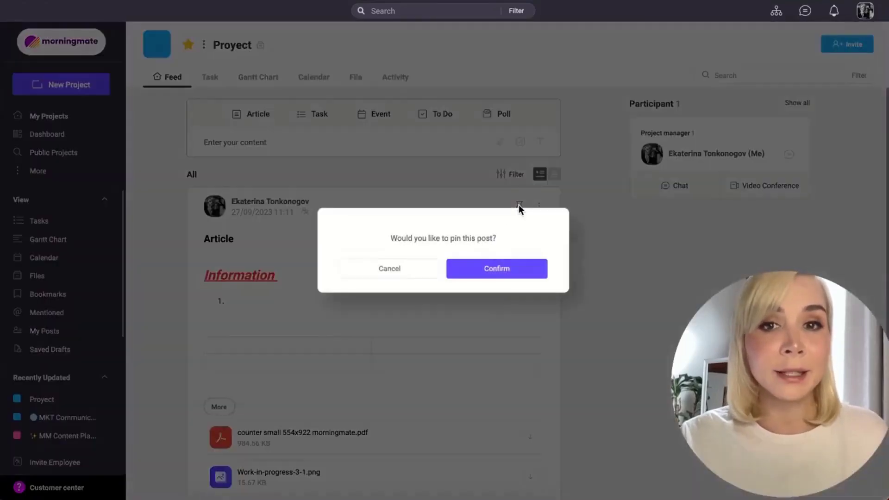
{"action": "left_click", "coordinate": [480, 274]}
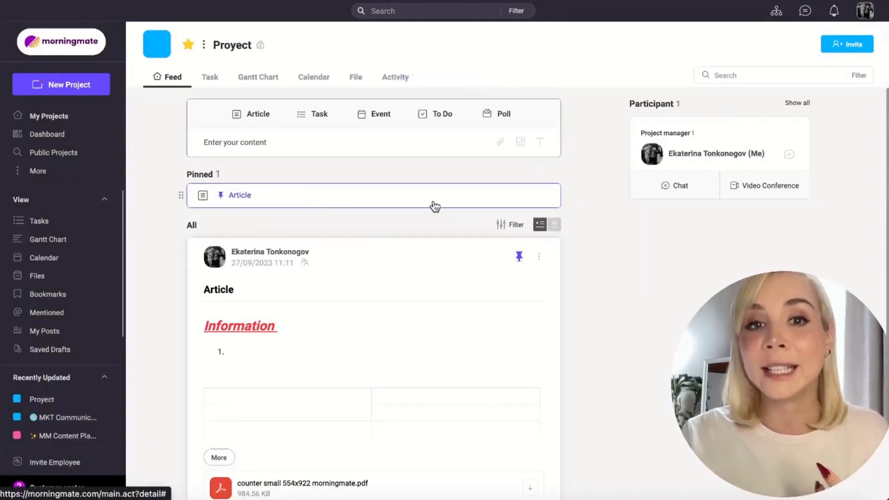
{"action": "left_click", "coordinate": [538, 258]}
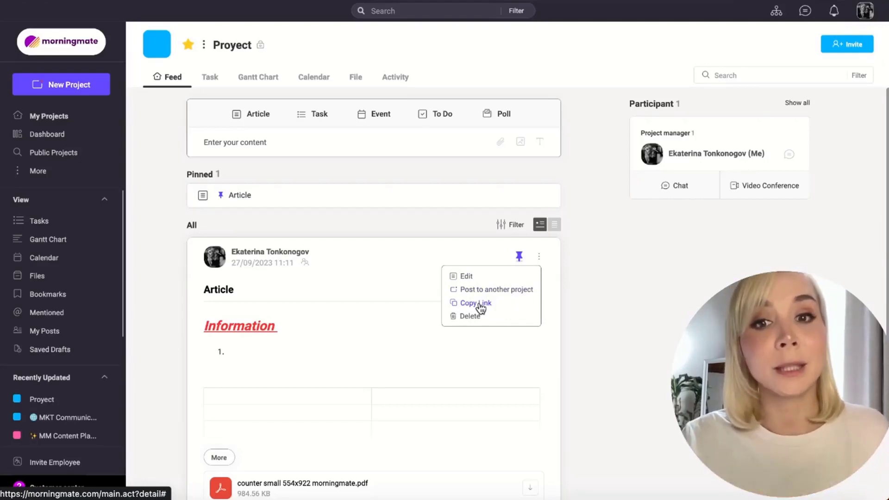
{"action": "left_click", "coordinate": [496, 345]}
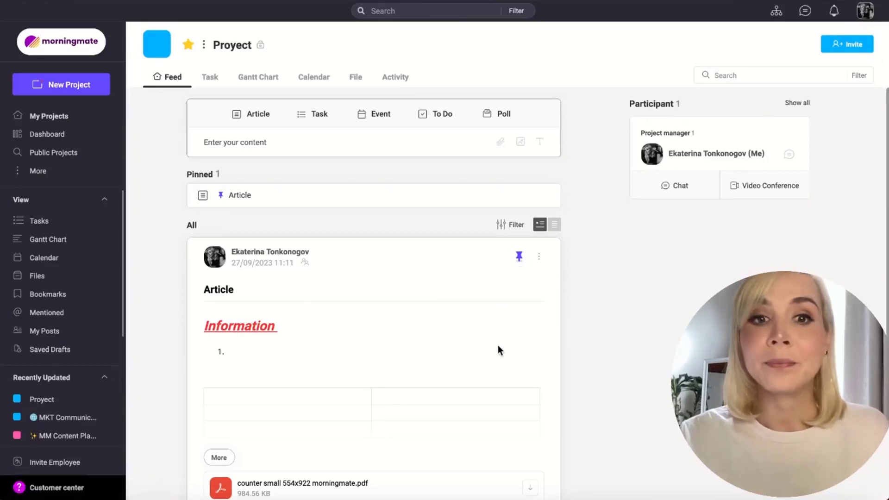
Step: React to the published article with the Like emoji and bookmark the post
{"action": "scroll", "coordinate": [498, 346], "scroll_direction": "down", "scroll_amount": 5}
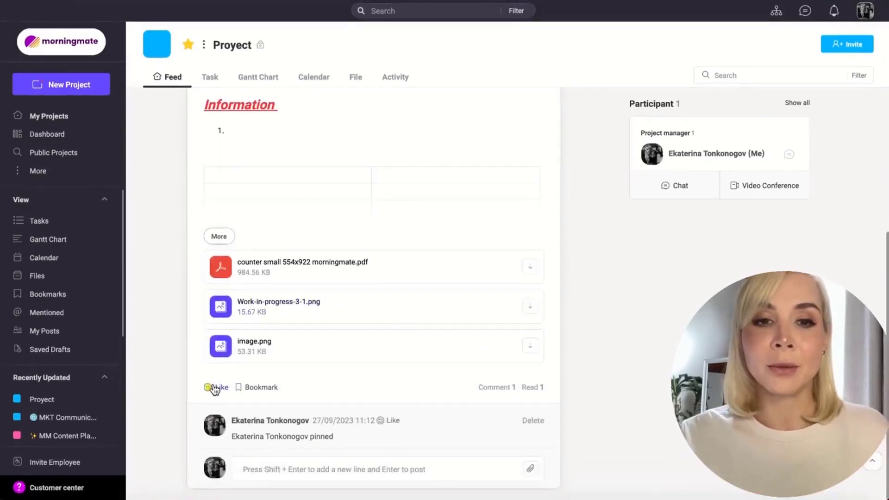
{"action": "mouse_move", "coordinate": [221, 395]}
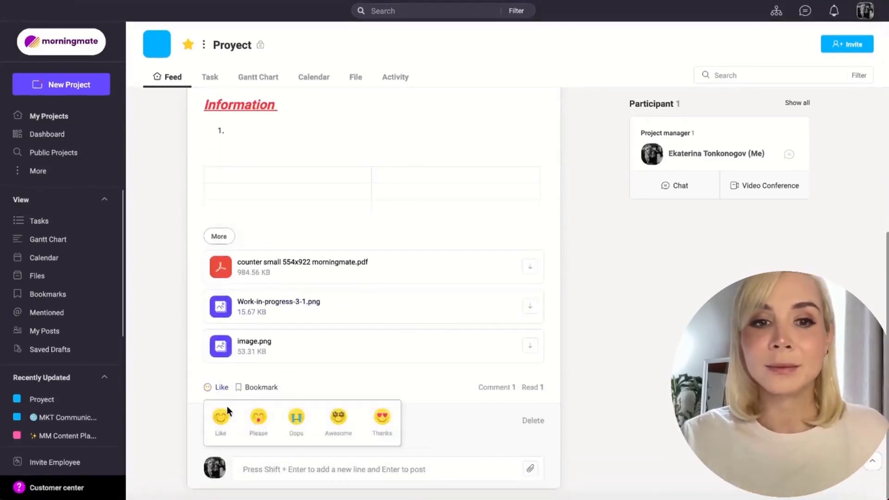
{"action": "left_click", "coordinate": [221, 419]}
{"action": "left_click", "coordinate": [257, 410]}
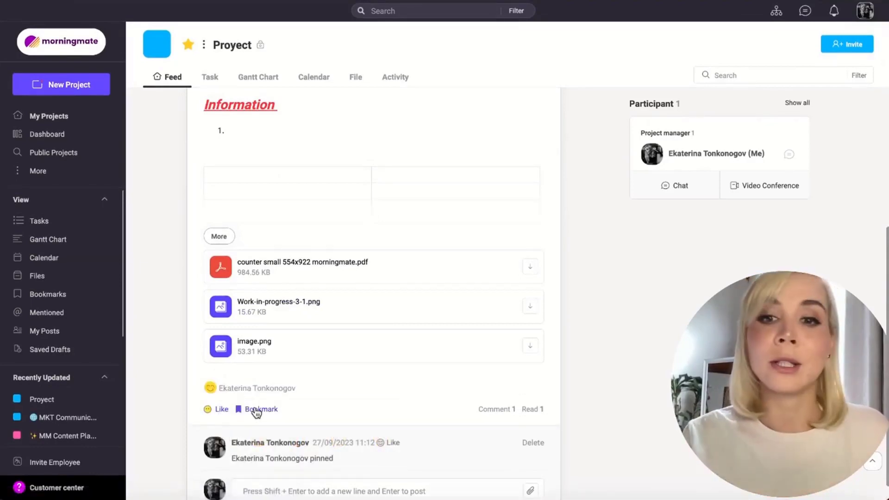
Step: Check which participants have read the published article, then close the read list
{"action": "scroll", "coordinate": [313, 417], "scroll_direction": "down", "scroll_amount": 1}
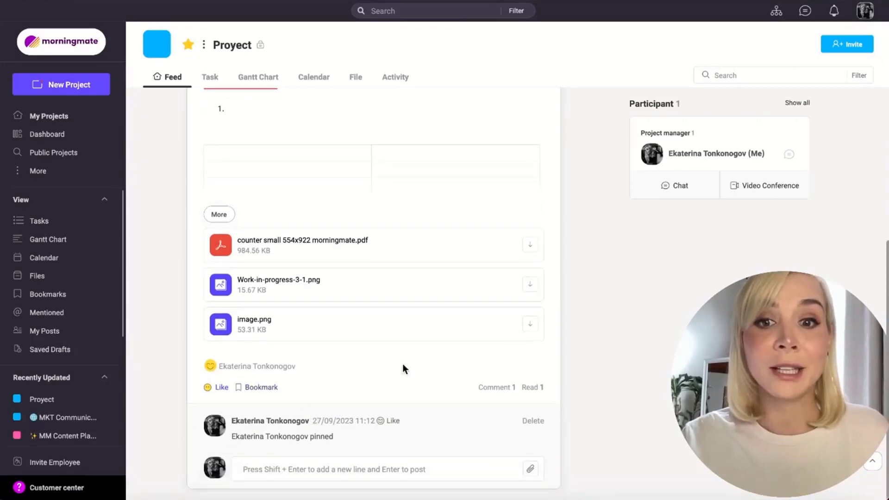
{"action": "left_click", "coordinate": [539, 389]}
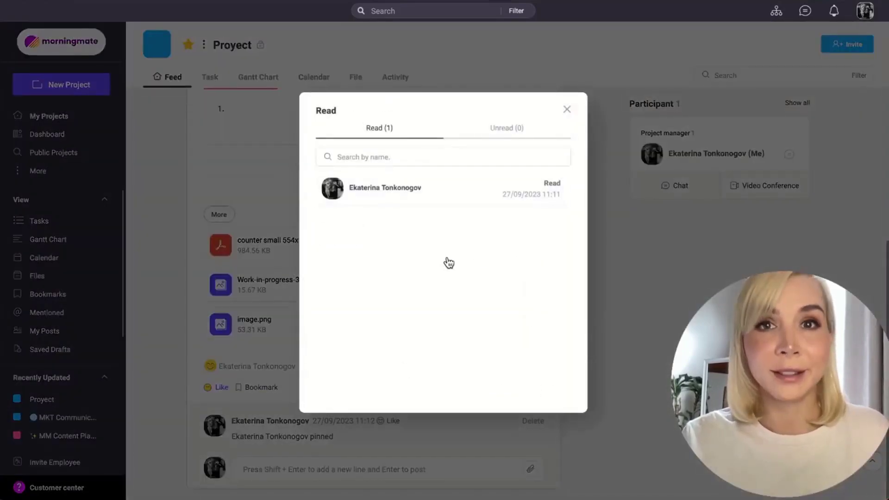
{"action": "left_click", "coordinate": [568, 124]}
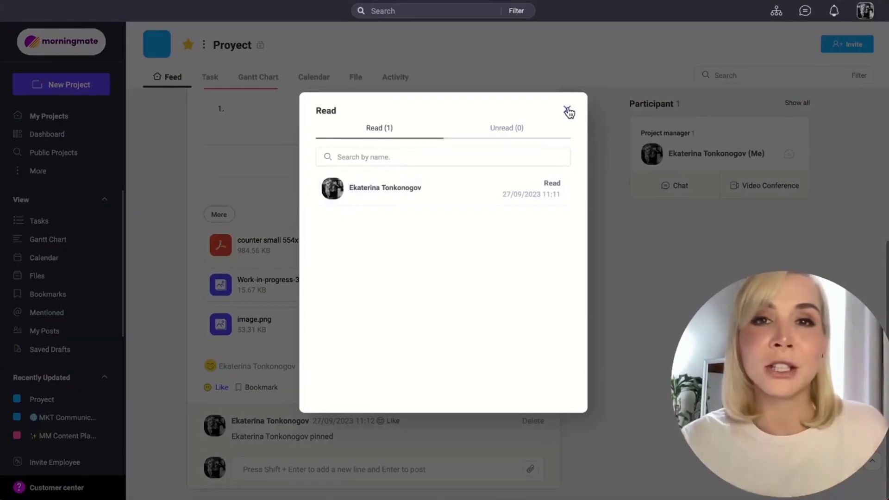
{"action": "left_click", "coordinate": [568, 111]}
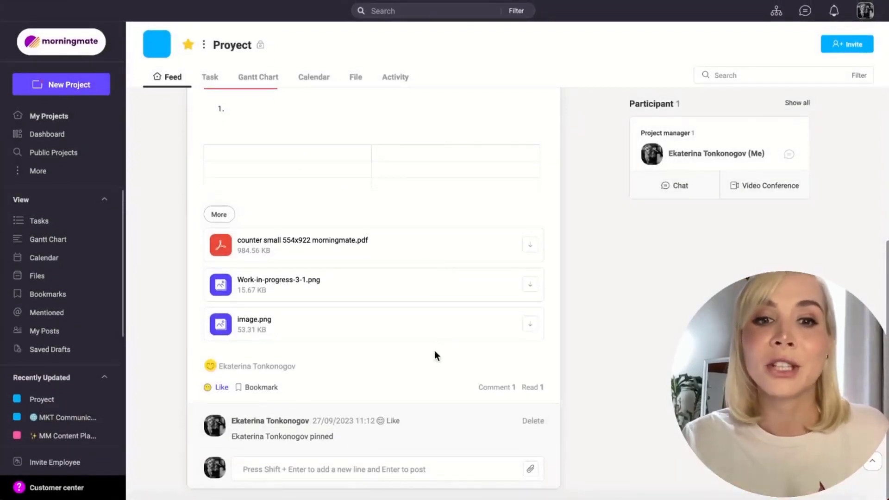
Step: Post a comment on the article that mentions the project manager
{"action": "left_click", "coordinate": [275, 469]}
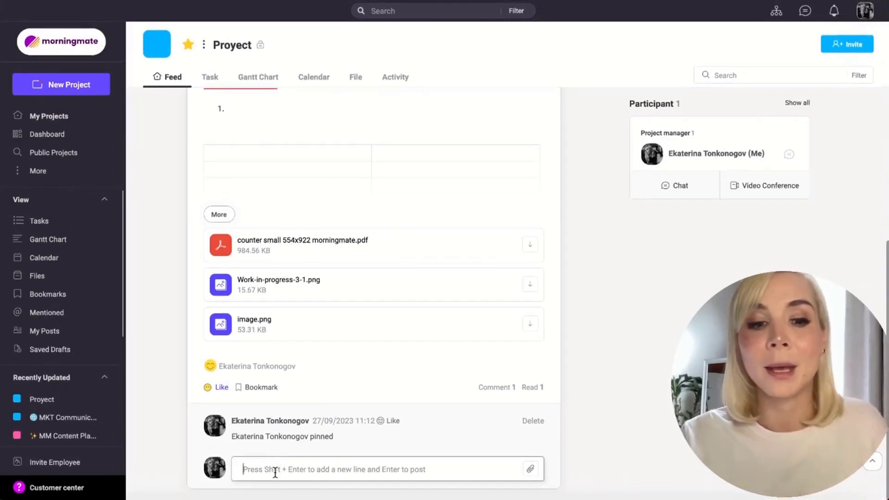
{"action": "type", "text": "@e"}
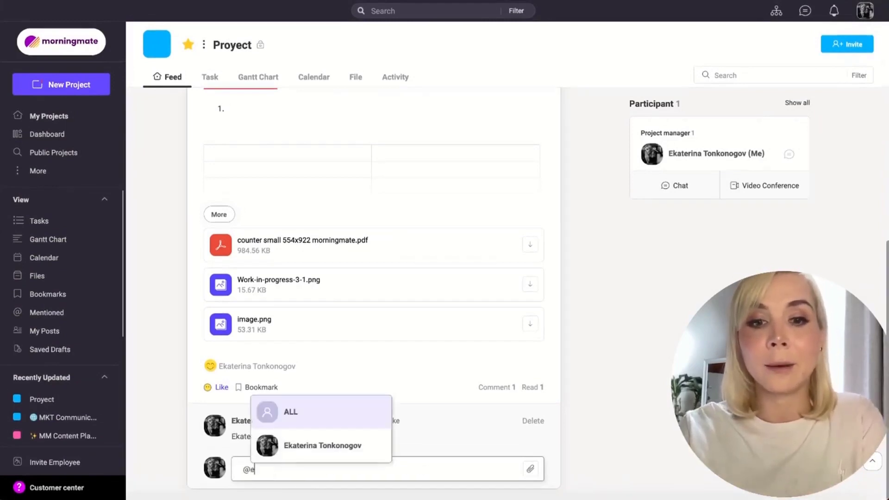
{"action": "left_click", "coordinate": [298, 461]}
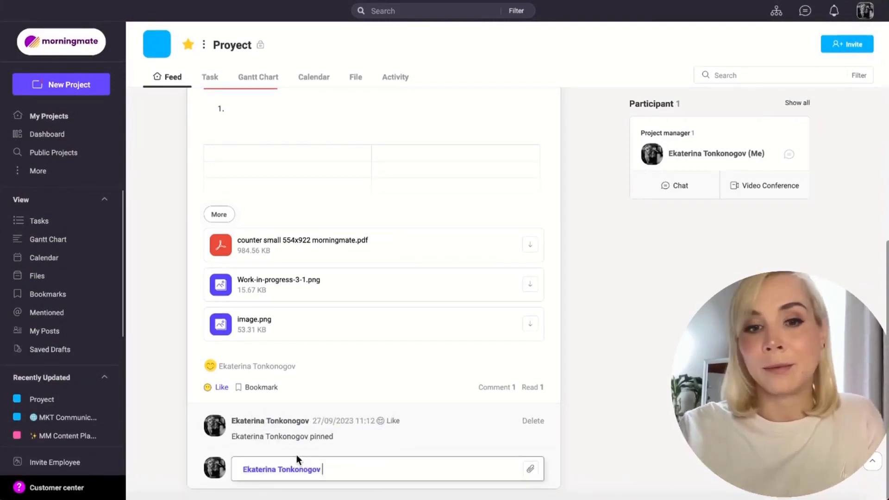
{"action": "key", "text": "Return"}
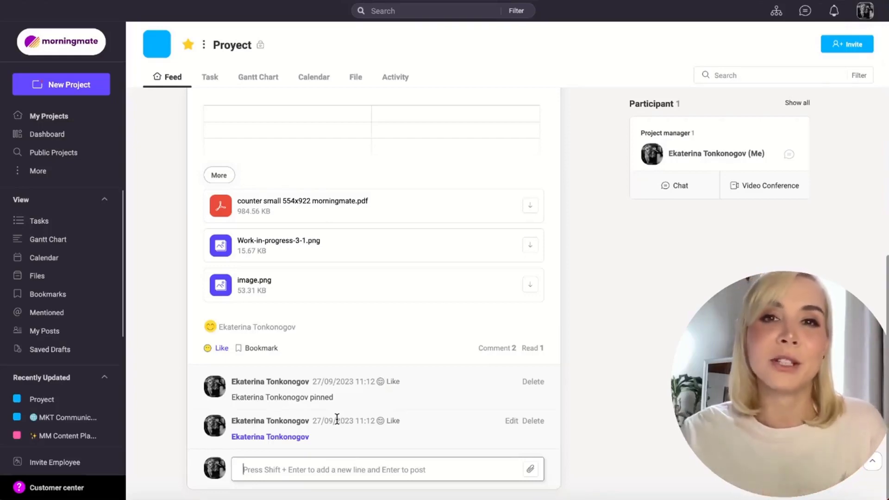
Step: Start a new task post titled "Task" in the project feed and assign it to the project manager
{"action": "scroll", "coordinate": [388, 387], "scroll_direction": "up", "scroll_amount": 6}
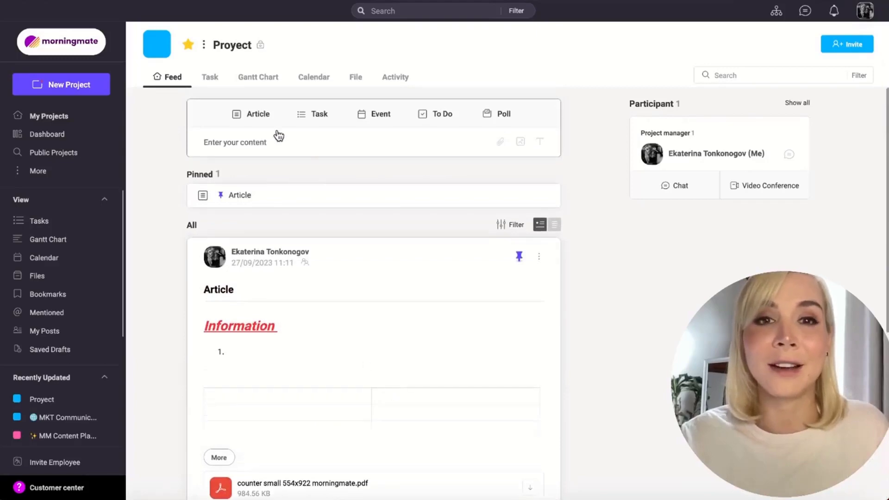
{"action": "left_click", "coordinate": [319, 115]}
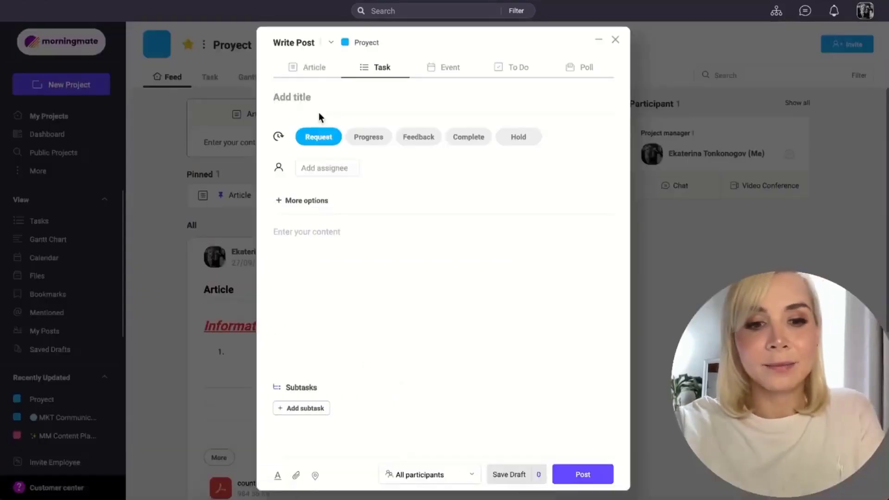
{"action": "type", "text": "Task"}
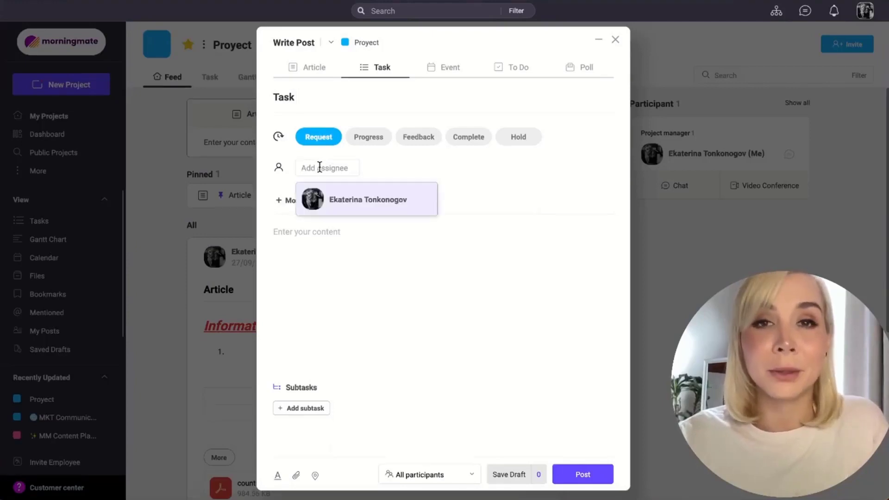
{"action": "left_click", "coordinate": [349, 194]}
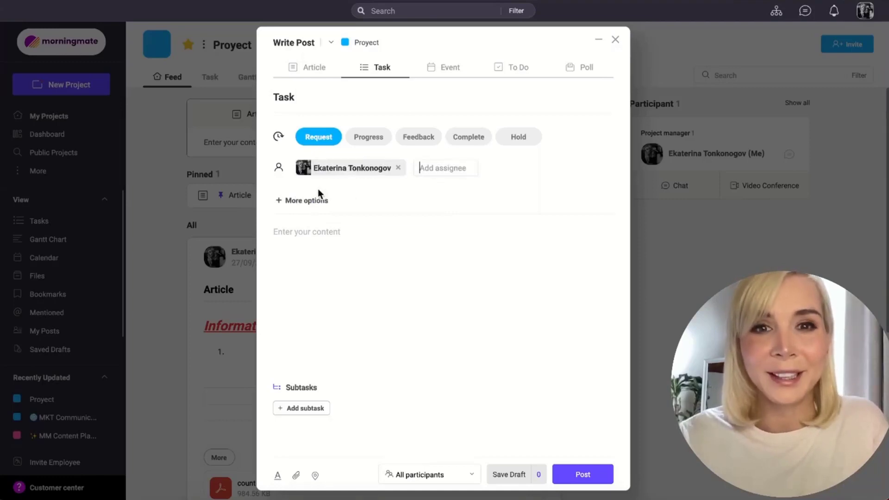
Step: Expand the task's additional options and set its start date to 27-09-2023 and due date to 28-09-2023
{"action": "left_click", "coordinate": [307, 201]}
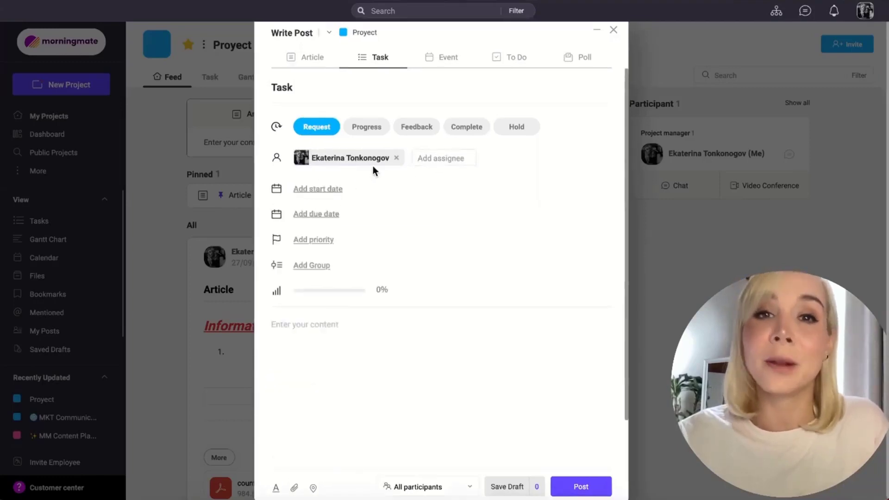
{"action": "left_click", "coordinate": [303, 188]}
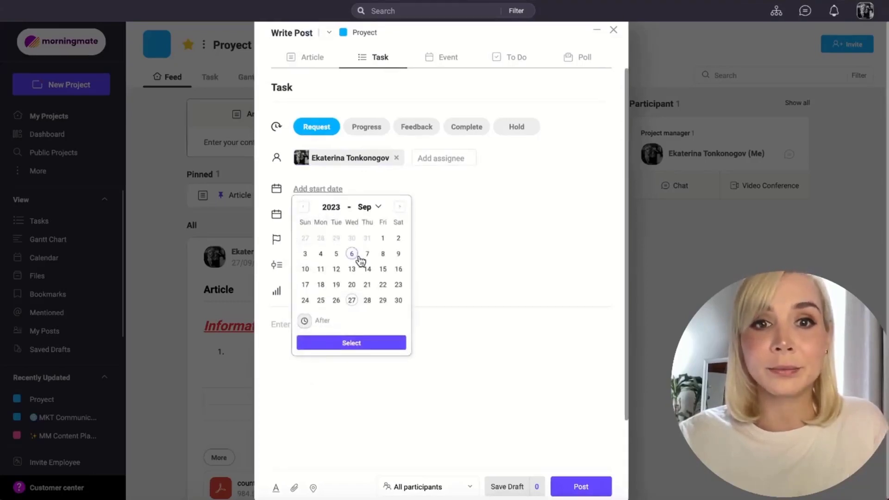
{"action": "left_click", "coordinate": [351, 299]}
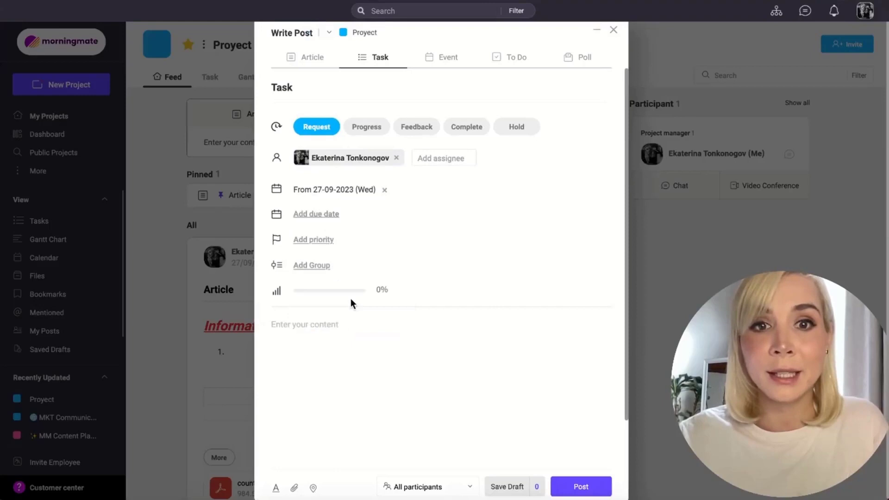
{"action": "right_click", "coordinate": [317, 214]}
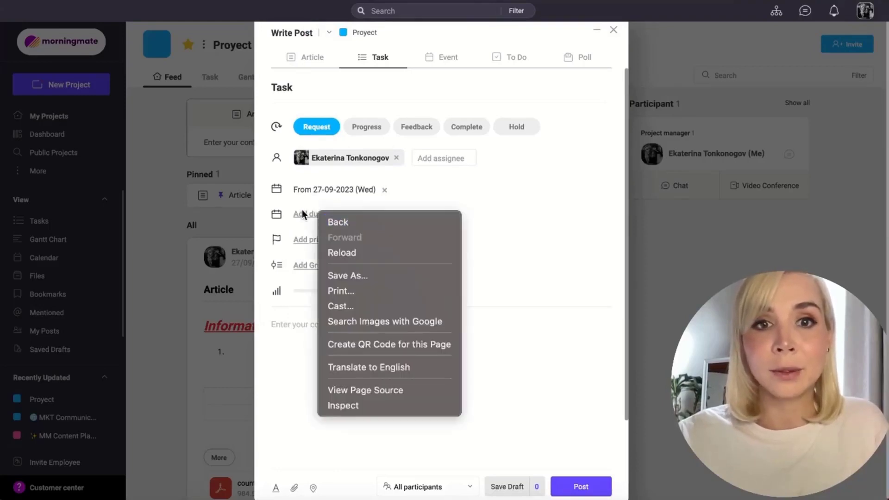
{"action": "left_click", "coordinate": [303, 214]}
{"action": "left_click", "coordinate": [304, 214]}
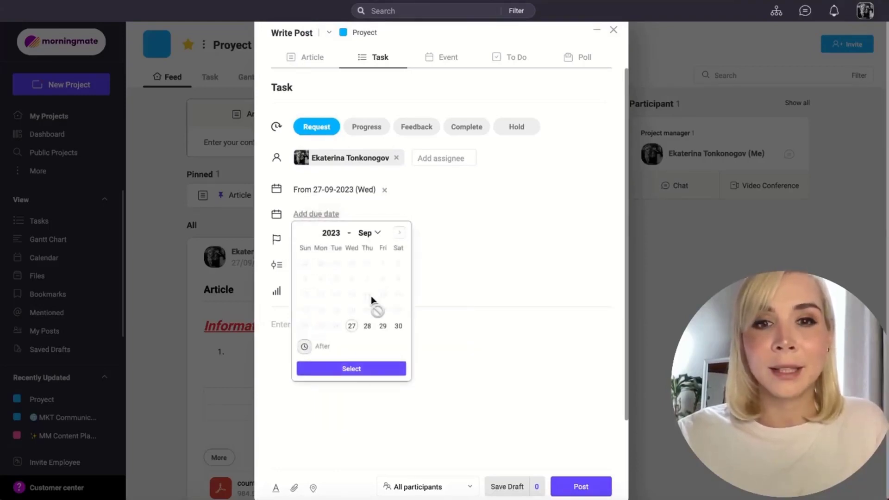
{"action": "left_click", "coordinate": [368, 326]}
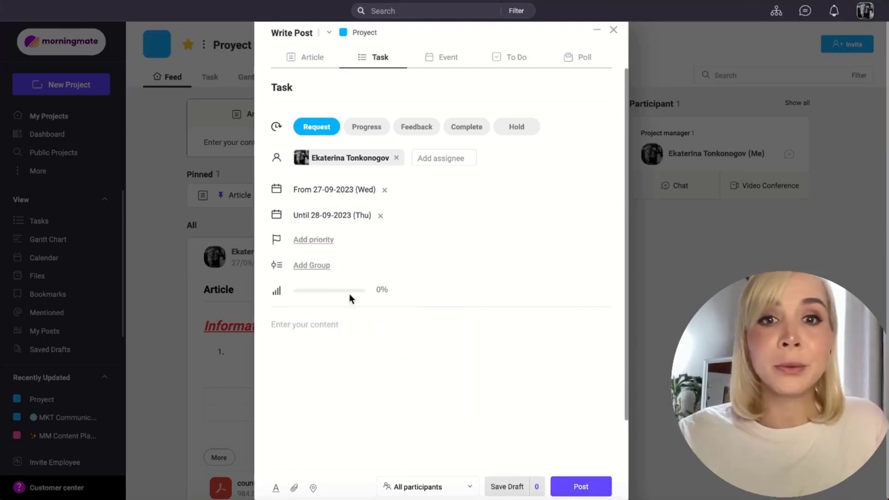
Step: Set the task's priority to High and enter "Information" as its content
{"action": "left_click", "coordinate": [320, 240]}
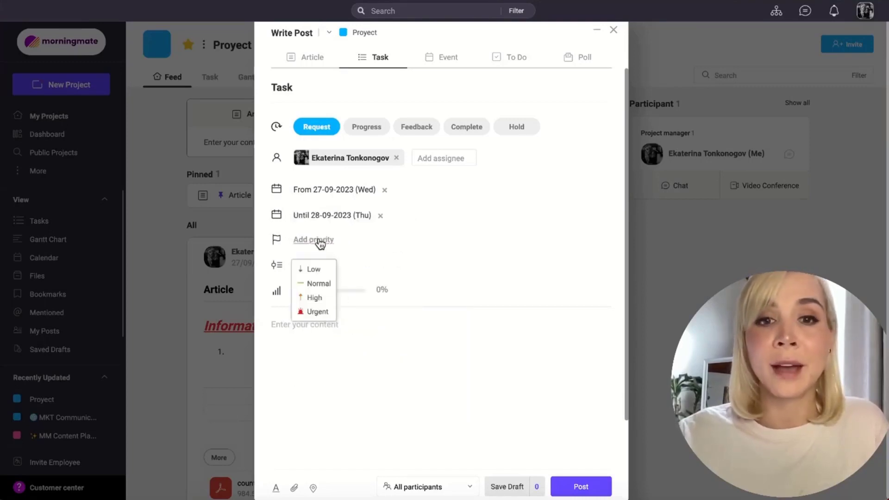
{"action": "left_click", "coordinate": [315, 299]}
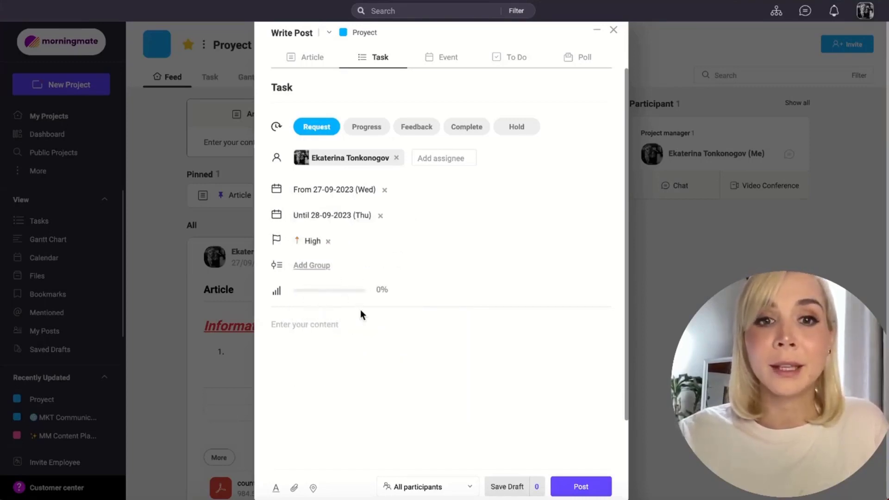
{"action": "scroll", "coordinate": [360, 313], "scroll_direction": "down", "scroll_amount": 1}
{"action": "left_click", "coordinate": [329, 273]}
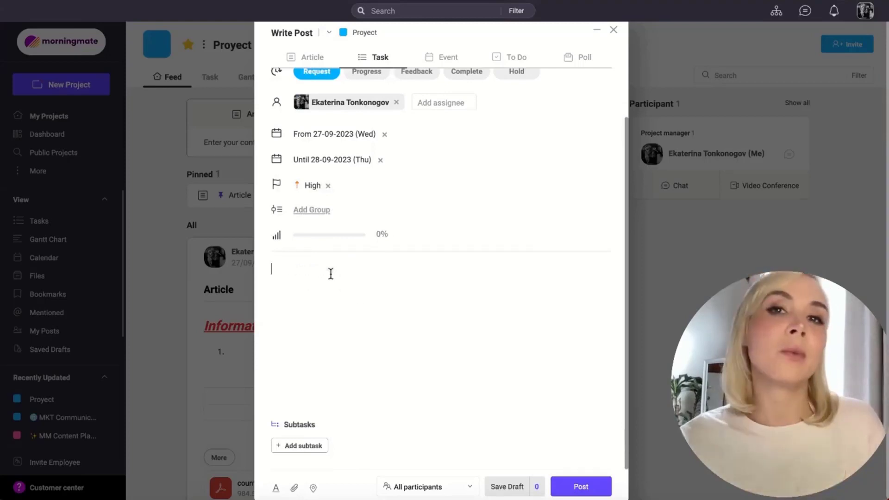
{"action": "type", "text": "Inf"}
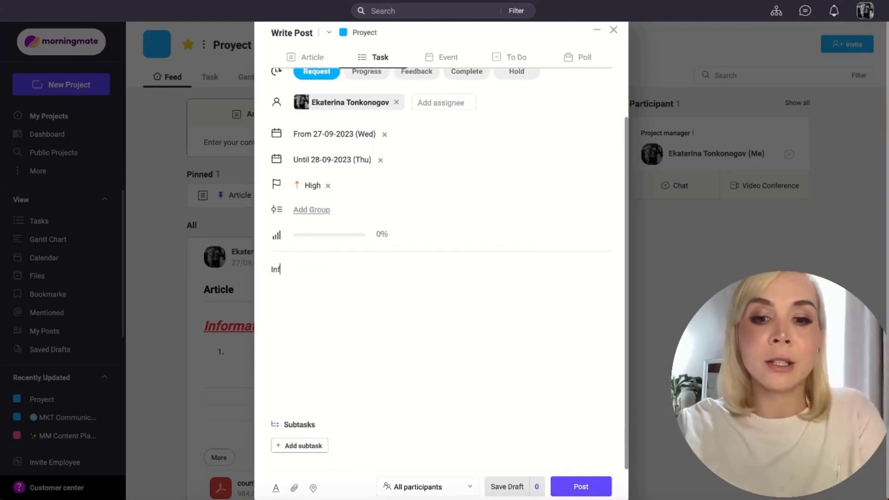
{"action": "type", "text": "ormation"}
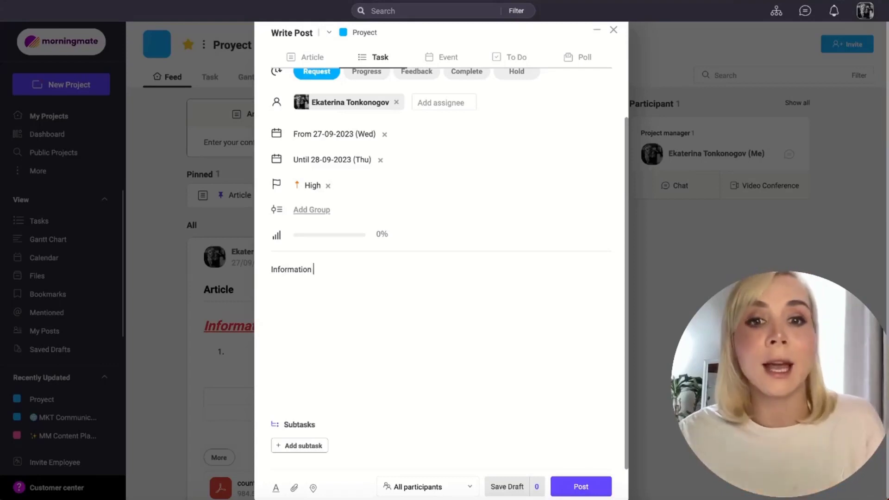
Step: Add two subtasks named "Task 1" and "Task 2" to the task
{"action": "scroll", "coordinate": [349, 393], "scroll_direction": "down", "scroll_amount": 1}
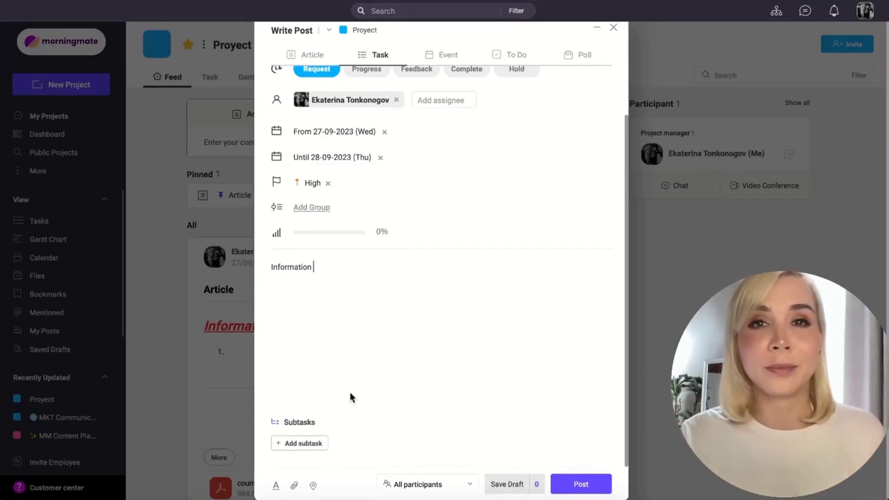
{"action": "left_click", "coordinate": [299, 444]}
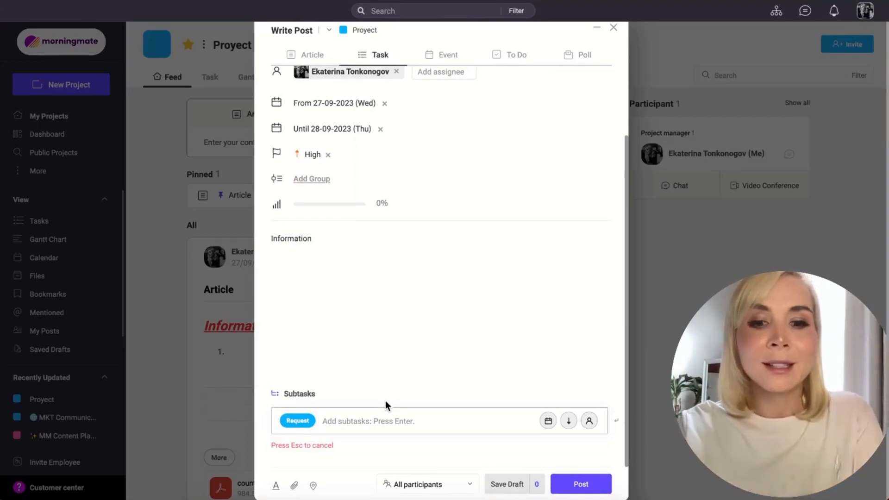
{"action": "type", "text": "Task 1"}
{"action": "key", "text": "Return"}
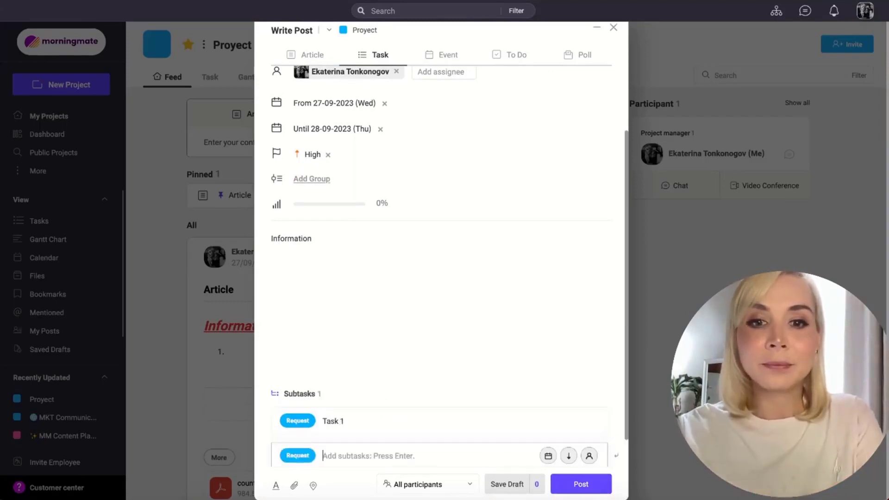
{"action": "type", "text": "Task 2"}
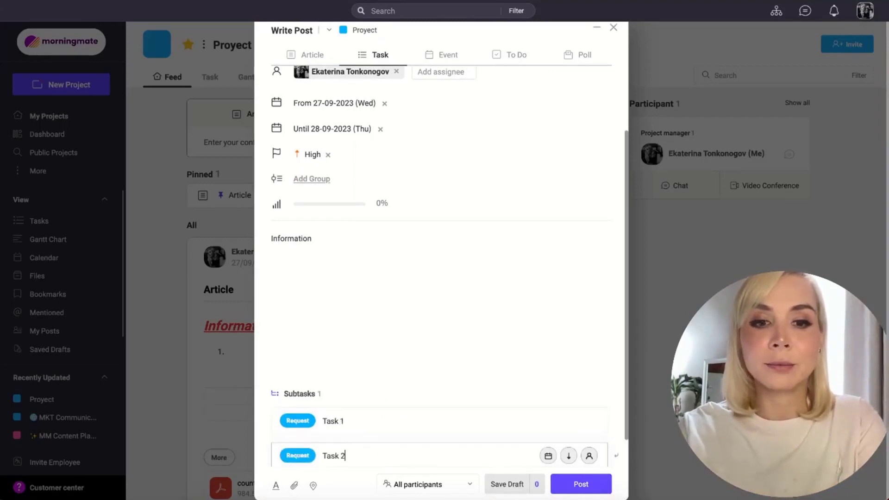
{"action": "key", "text": "Return"}
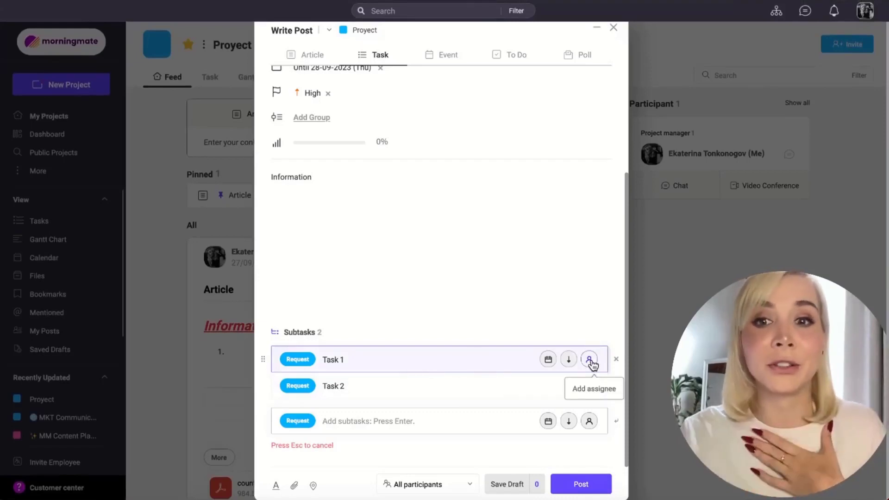
Step: Assign both subtasks, Task 1 and Task 2, to the project manager
{"action": "left_click", "coordinate": [590, 361]}
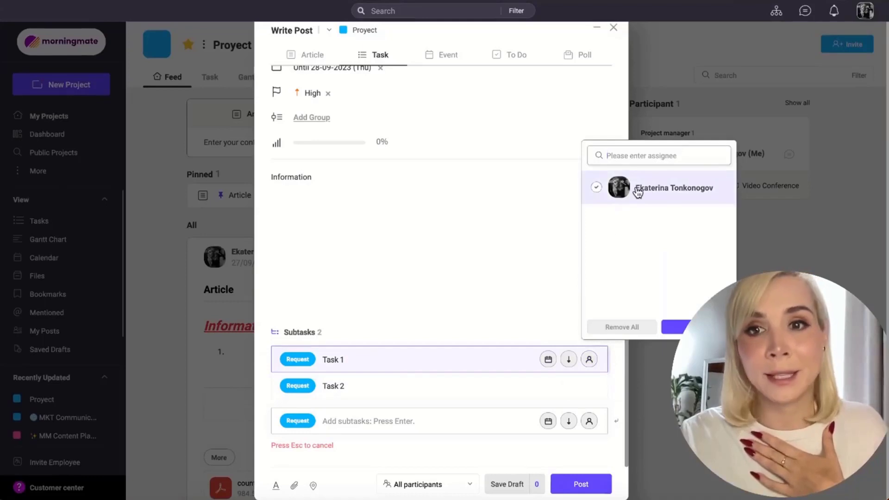
{"action": "left_click", "coordinate": [638, 190]}
{"action": "left_click", "coordinate": [679, 329]}
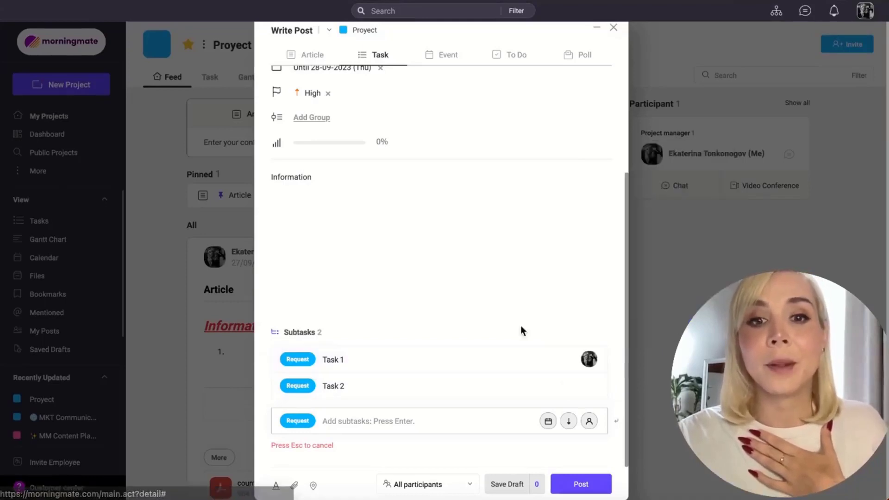
{"action": "mouse_move", "coordinate": [527, 388]}
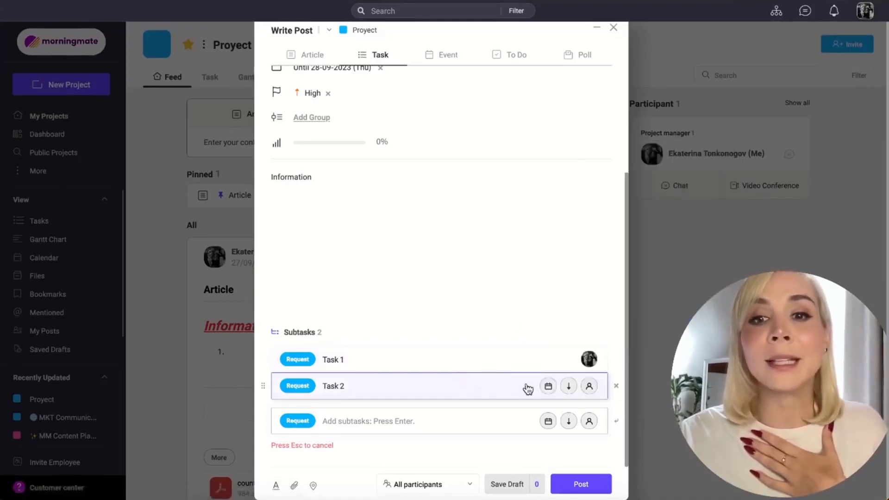
{"action": "left_click", "coordinate": [588, 386]}
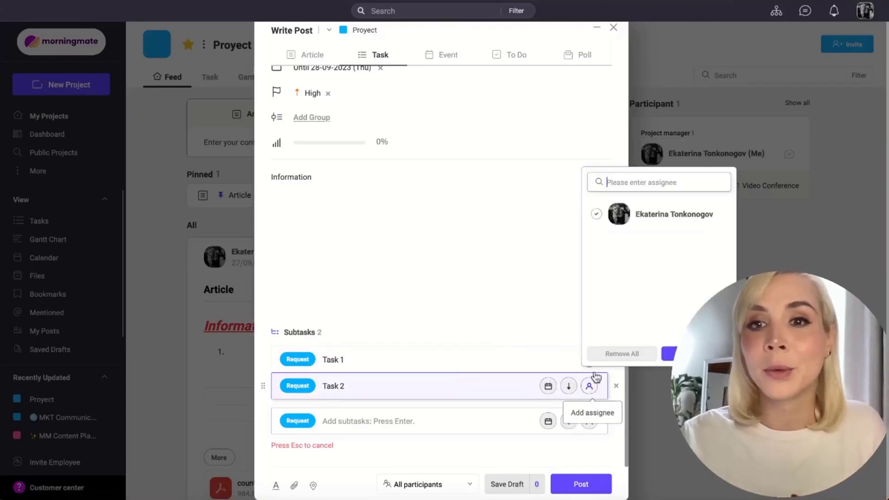
{"action": "left_click", "coordinate": [596, 214]}
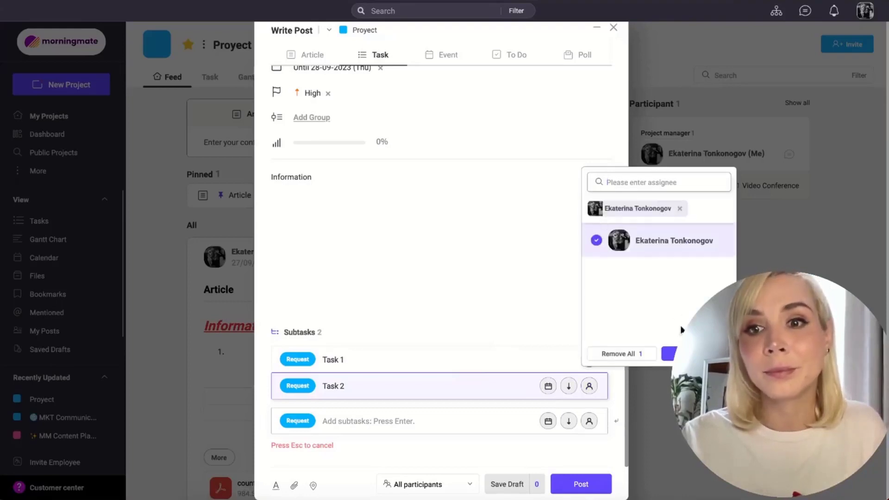
{"action": "left_click", "coordinate": [696, 354]}
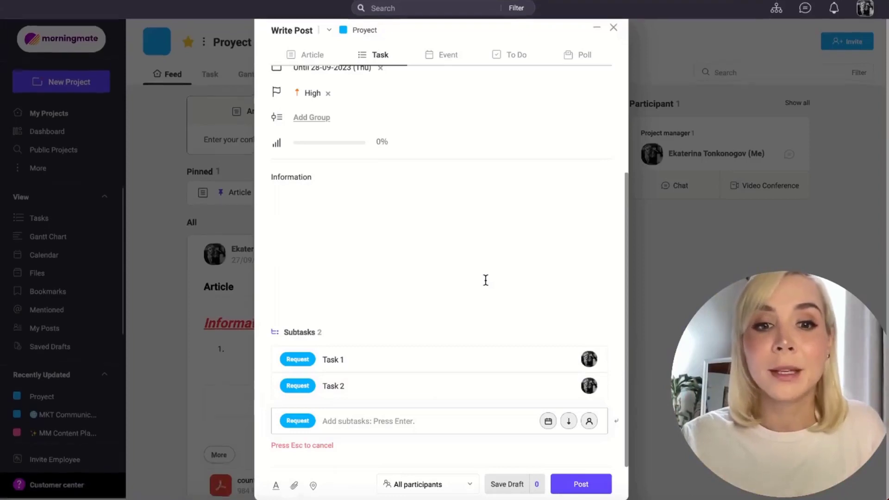
Step: Show the text formatting, file attachment and visibility options of the task post, and publish the task
{"action": "left_click", "coordinate": [276, 486]}
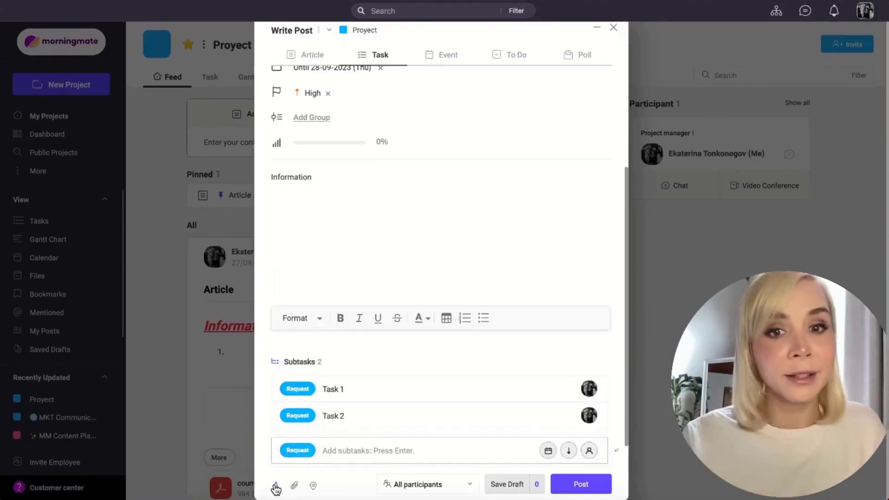
{"action": "left_click", "coordinate": [295, 486]}
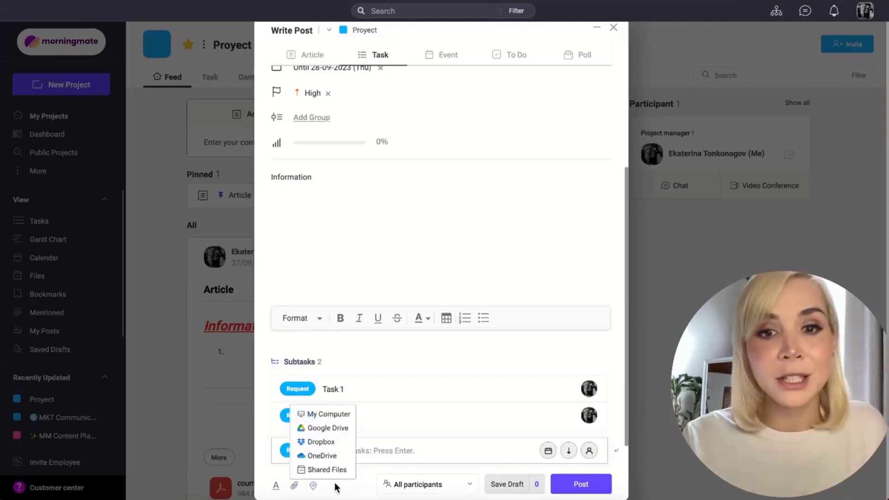
{"action": "left_click", "coordinate": [408, 484]}
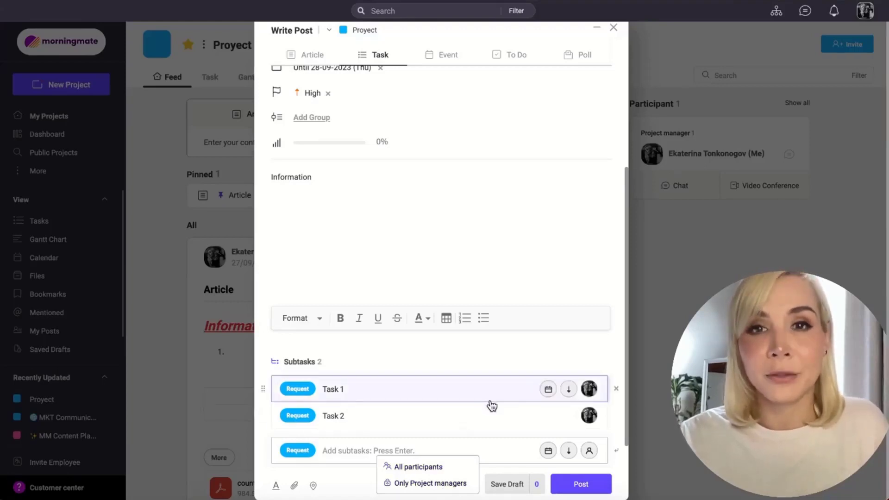
{"action": "left_click", "coordinate": [579, 484]}
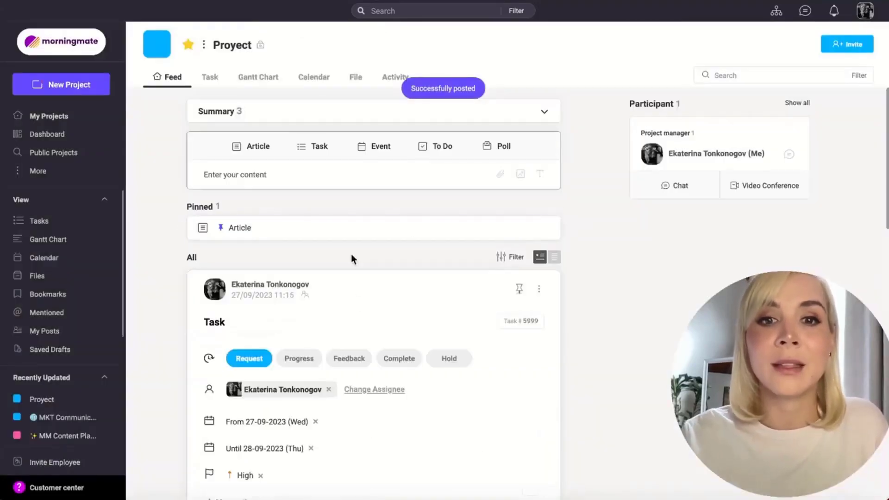
Step: Change the status of the posted task to Progress and confirm the change
{"action": "scroll", "coordinate": [487, 378], "scroll_direction": "down", "scroll_amount": 4}
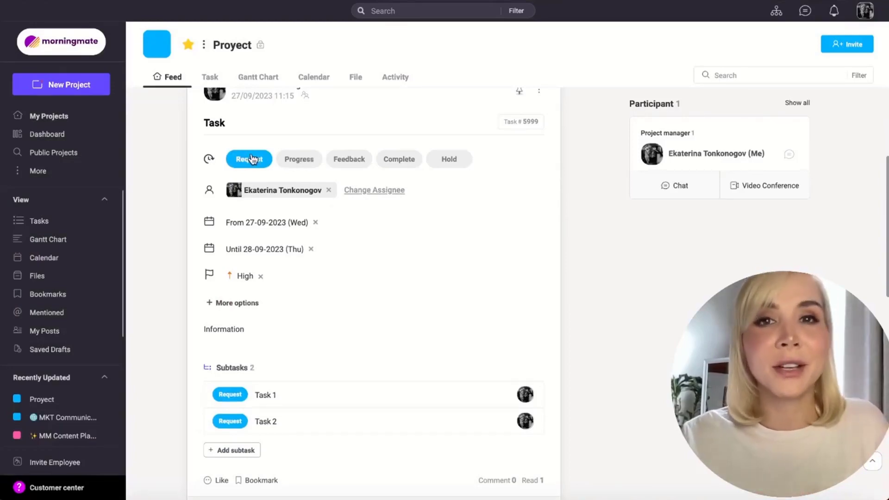
{"action": "left_click", "coordinate": [294, 162]}
{"action": "left_click", "coordinate": [492, 273]}
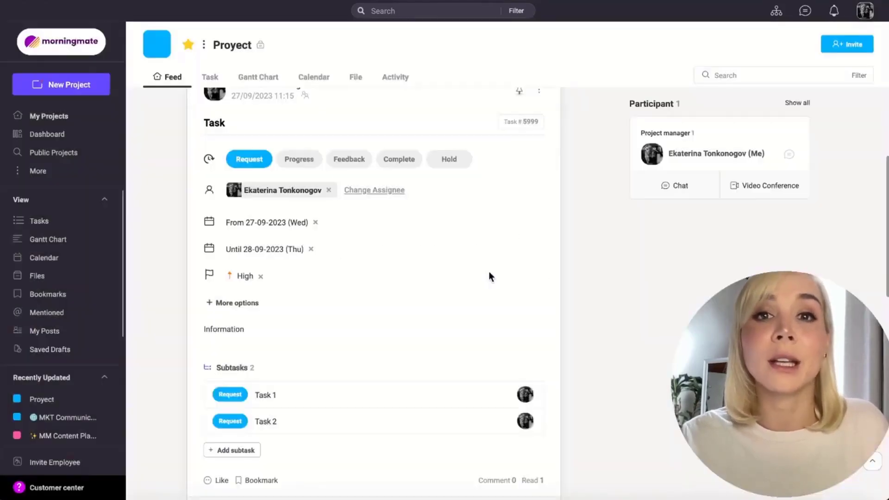
Step: Open the subtask Task 1 and change its status to Progress
{"action": "scroll", "coordinate": [394, 304], "scroll_direction": "down", "scroll_amount": 2}
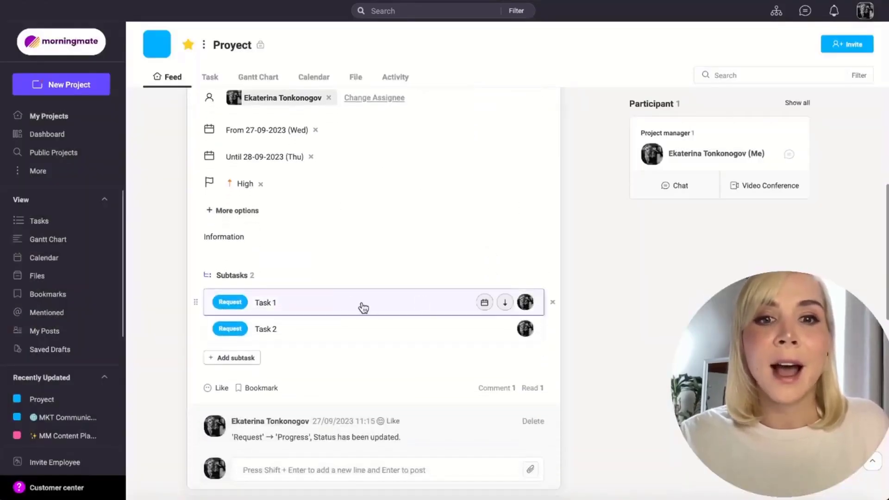
{"action": "left_click", "coordinate": [345, 303]}
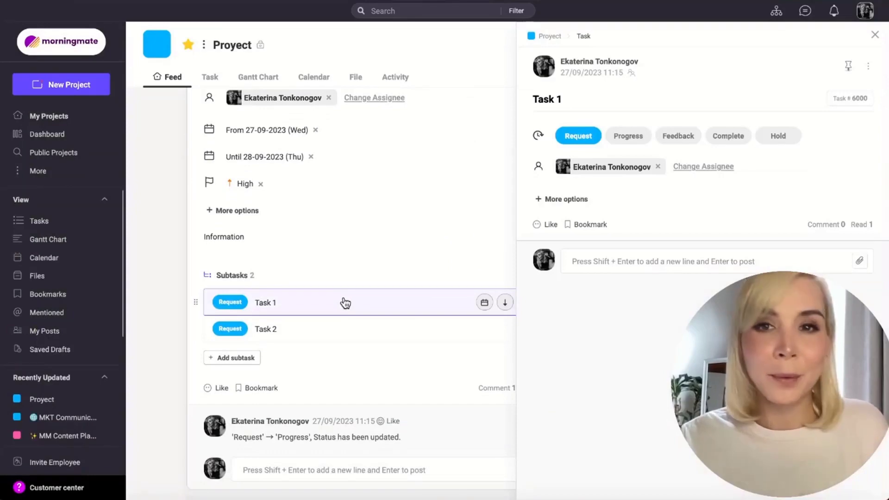
{"action": "left_click", "coordinate": [632, 137]}
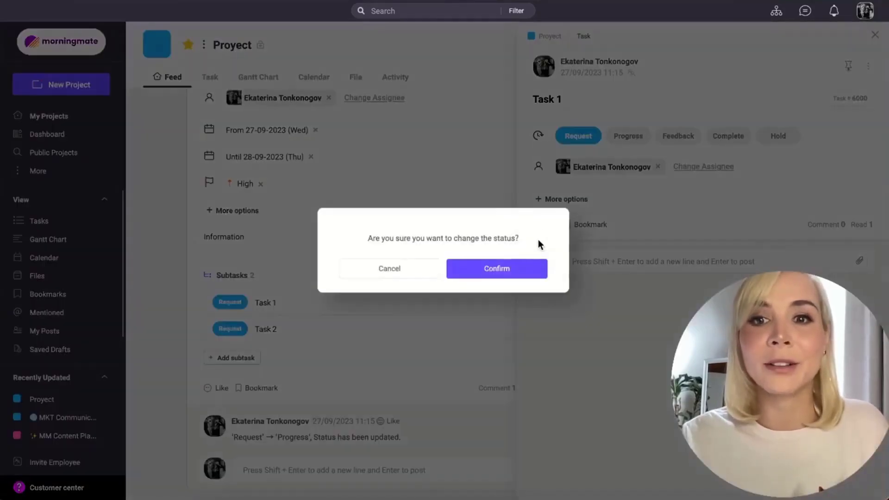
{"action": "left_click", "coordinate": [524, 266]}
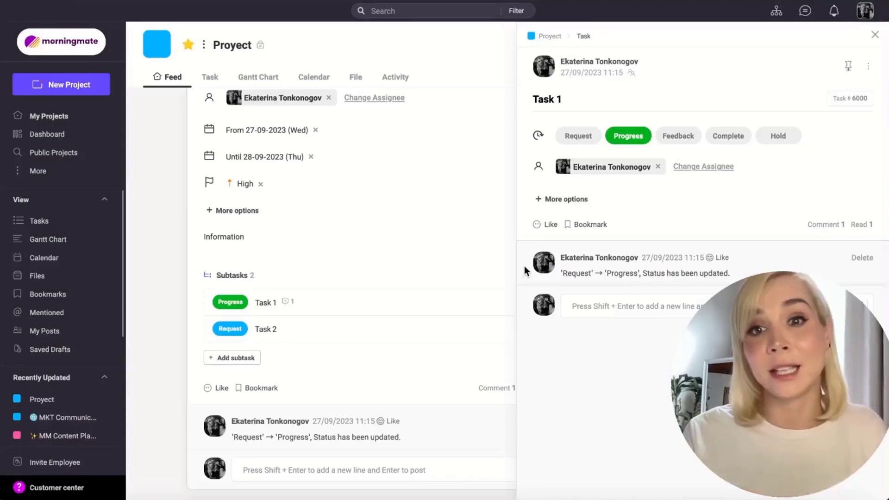
Step: Expand Task 1's additional options and set its completion progress to 80%
{"action": "left_click", "coordinate": [568, 200]}
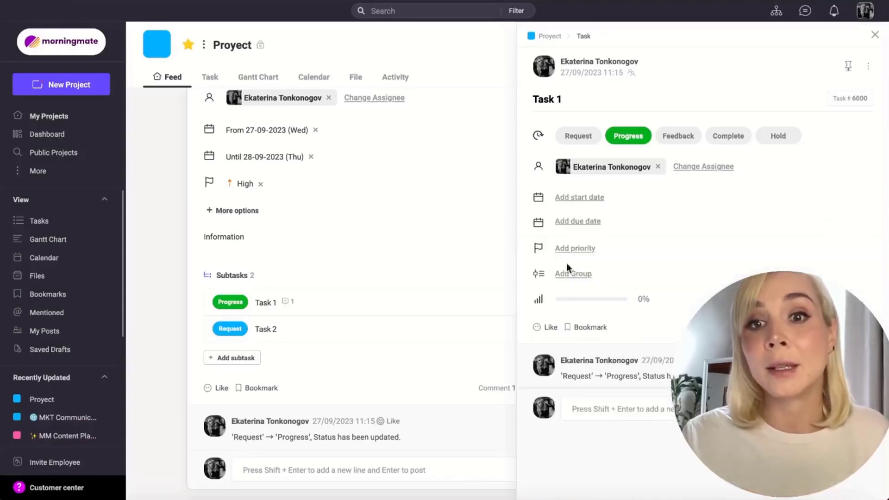
{"action": "left_click_drag", "start_coordinate": [585, 302], "coordinate": [596, 303]}
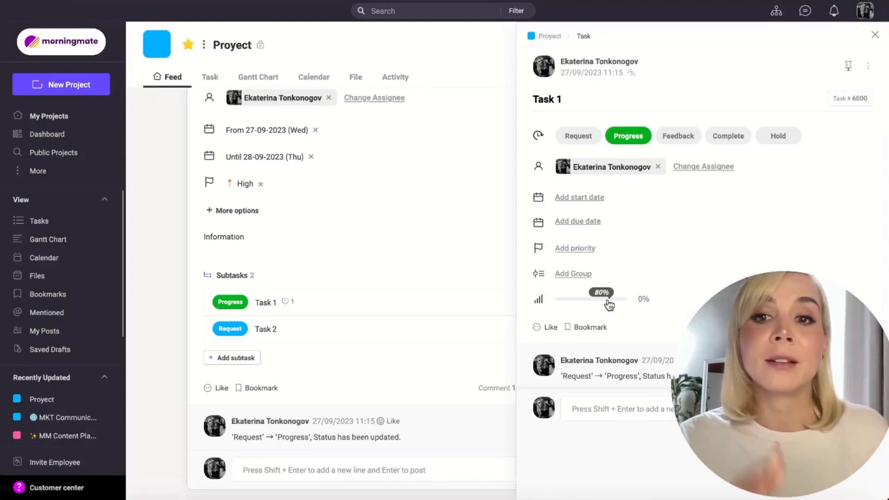
{"action": "left_click", "coordinate": [608, 299]}
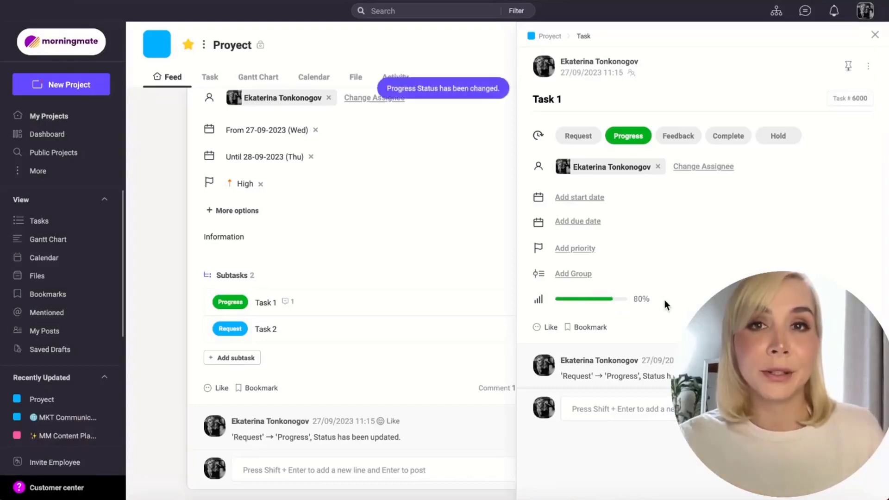
Step: Change Task 1's status to Feedback and after that to Complete, confirming each change
{"action": "left_click", "coordinate": [684, 138]}
{"action": "left_click", "coordinate": [499, 270]}
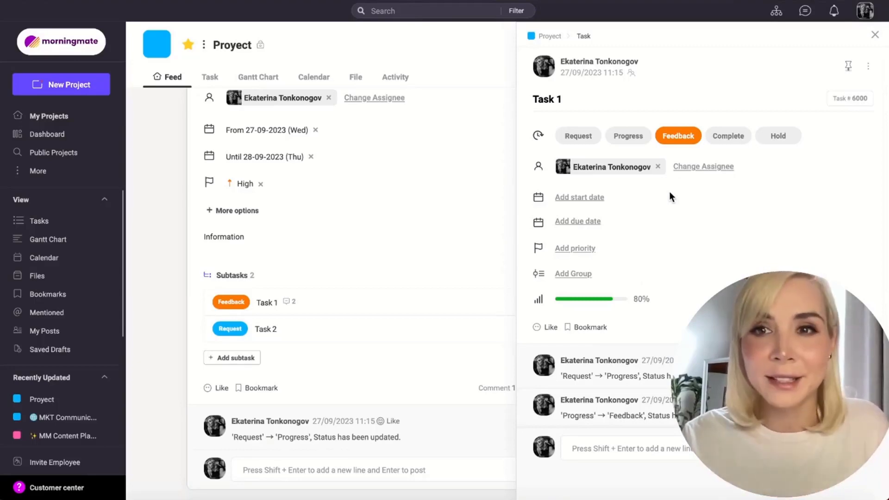
{"action": "left_click", "coordinate": [729, 138]}
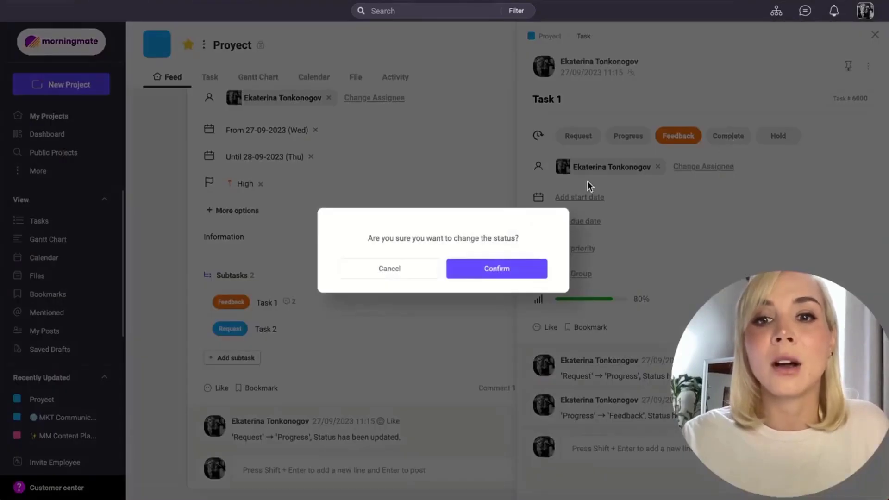
{"action": "left_click", "coordinate": [505, 274]}
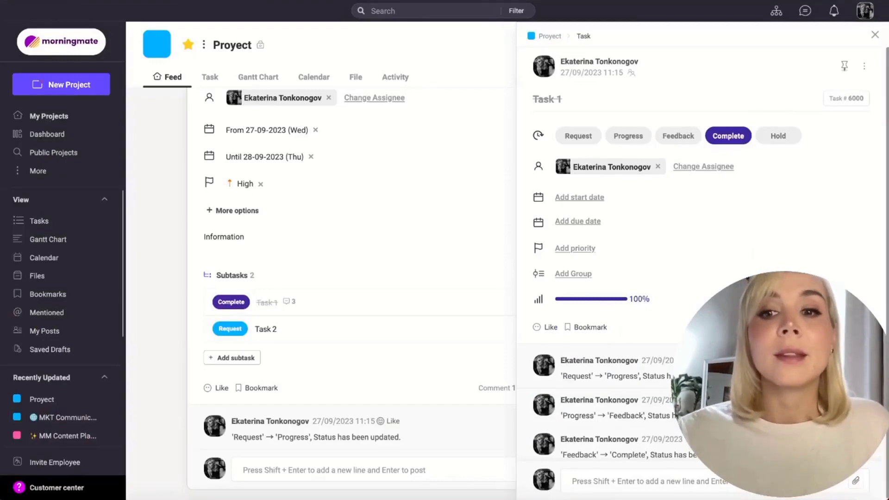
Step: Change Task 1's status to Hold, review its status history and close the subtask details
{"action": "scroll", "coordinate": [704, 269], "scroll_direction": "down", "scroll_amount": 1}
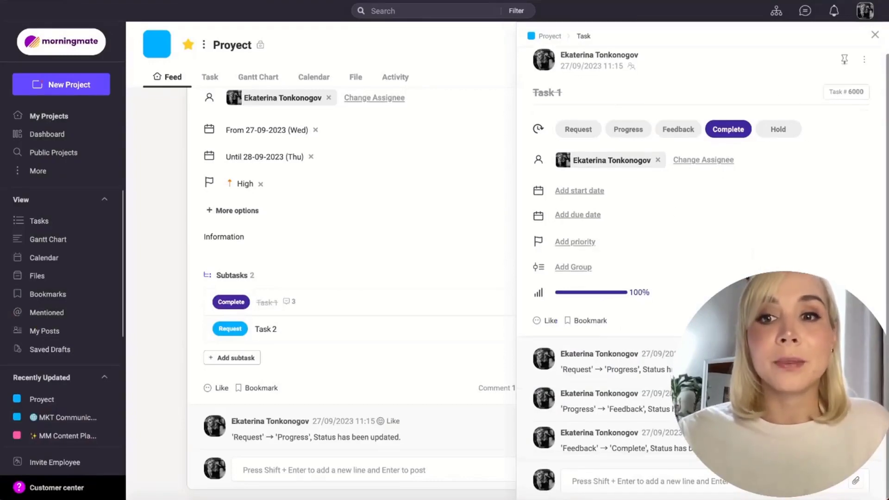
{"action": "left_click", "coordinate": [779, 139]}
{"action": "left_click", "coordinate": [523, 276]}
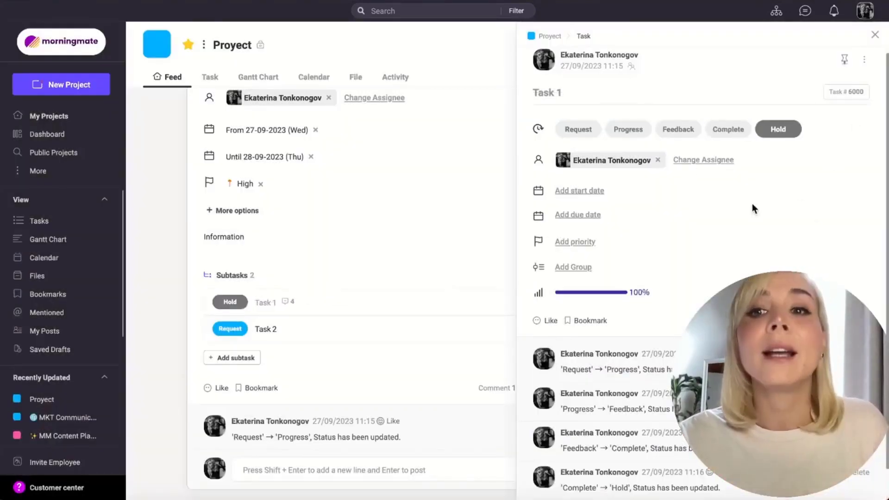
{"action": "scroll", "coordinate": [731, 228], "scroll_direction": "down", "scroll_amount": 1}
{"action": "scroll", "coordinate": [770, 158], "scroll_direction": "up", "scroll_amount": 1}
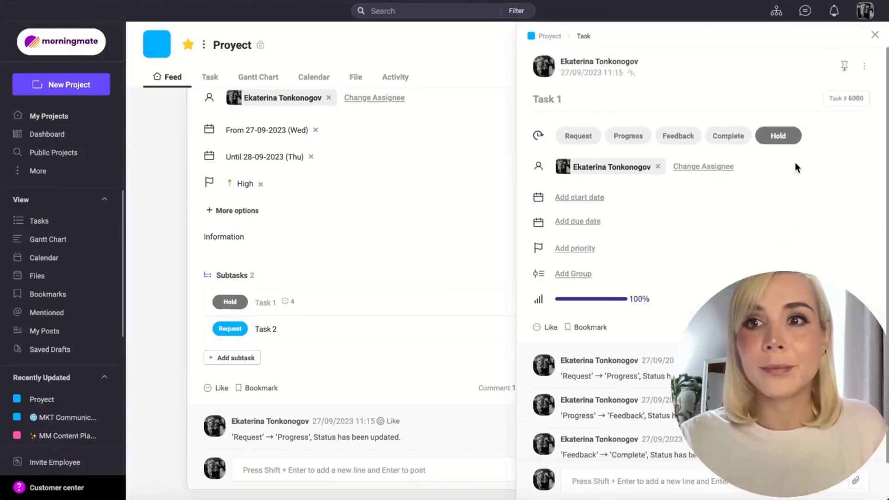
{"action": "left_click", "coordinate": [877, 37]}
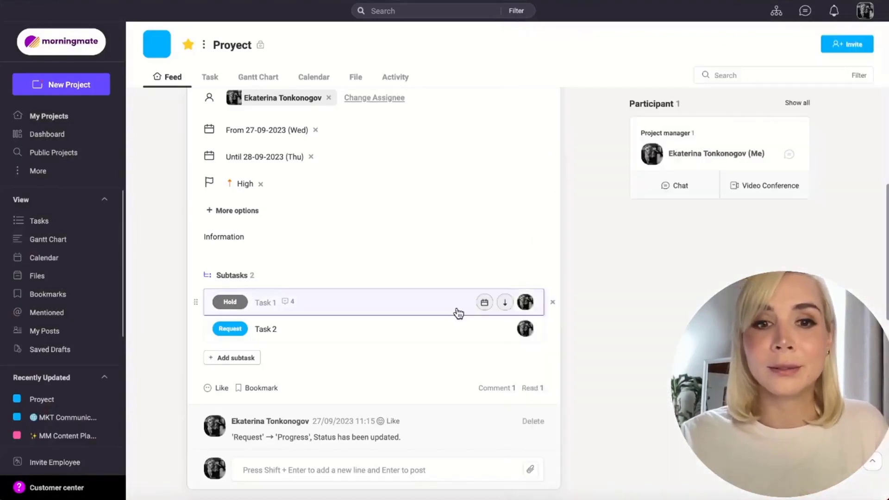
Step: Start an event post titled "Event" in the project feed and add a Zoom Meeting video conference to it
{"action": "scroll", "coordinate": [457, 313], "scroll_direction": "down", "scroll_amount": 2}
{"action": "scroll", "coordinate": [458, 314], "scroll_direction": "up", "scroll_amount": 3}
{"action": "scroll", "coordinate": [458, 314], "scroll_direction": "up", "scroll_amount": 2}
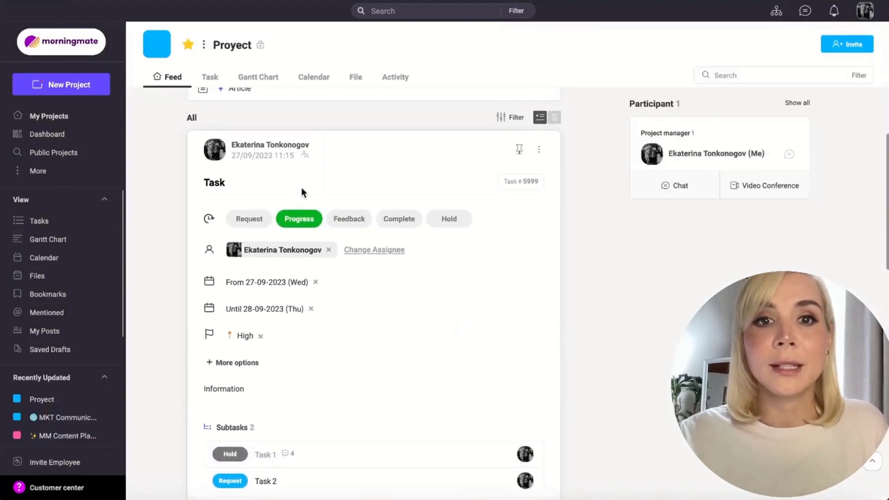
{"action": "scroll", "coordinate": [330, 250], "scroll_direction": "down", "scroll_amount": 1}
{"action": "scroll", "coordinate": [329, 252], "scroll_direction": "up", "scroll_amount": 4}
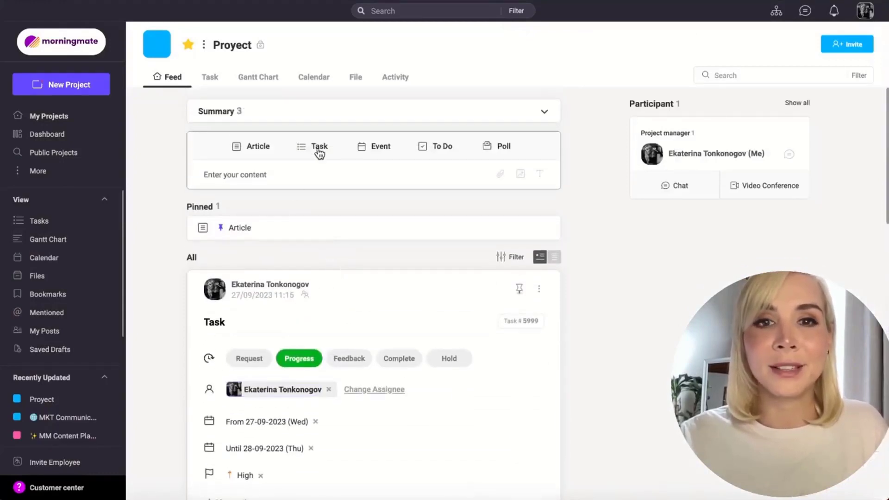
{"action": "left_click", "coordinate": [380, 149]}
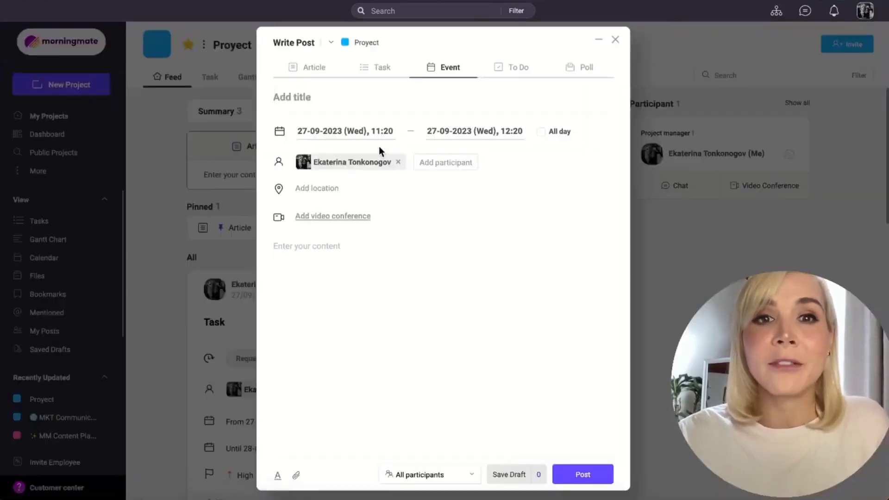
{"action": "type", "text": "Event"}
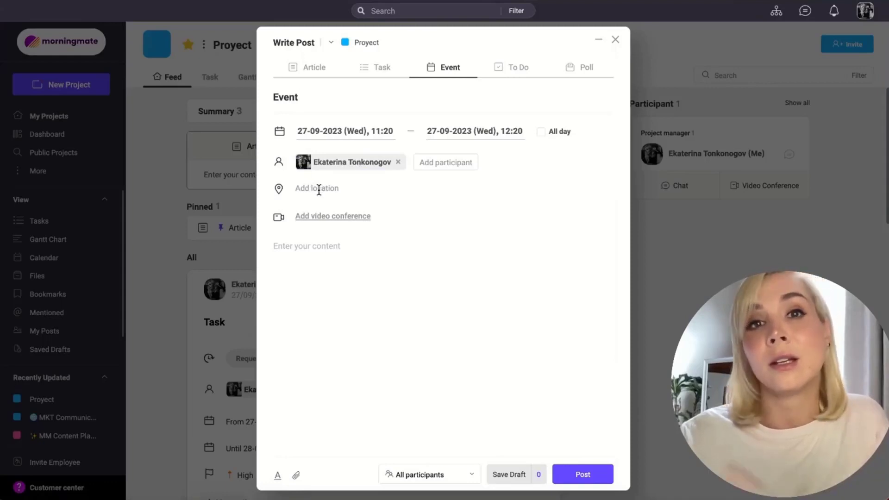
{"action": "left_click", "coordinate": [326, 222]}
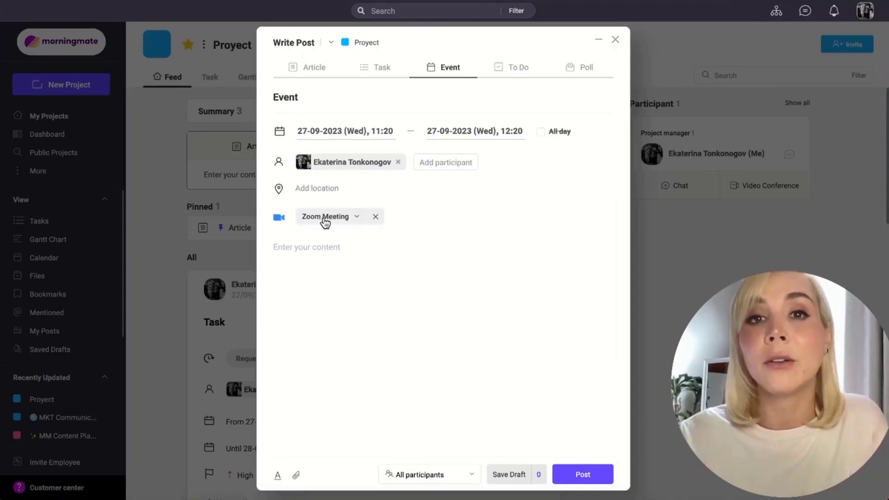
{"action": "left_click", "coordinate": [357, 218]}
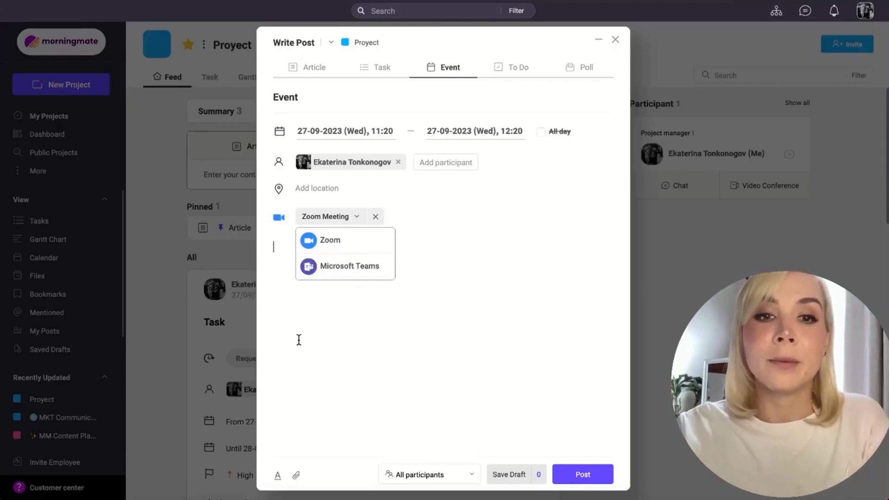
Step: Enter "Information" as the event's content, show the file attachment sources and publish the event
{"action": "type", "text": "Inform"}
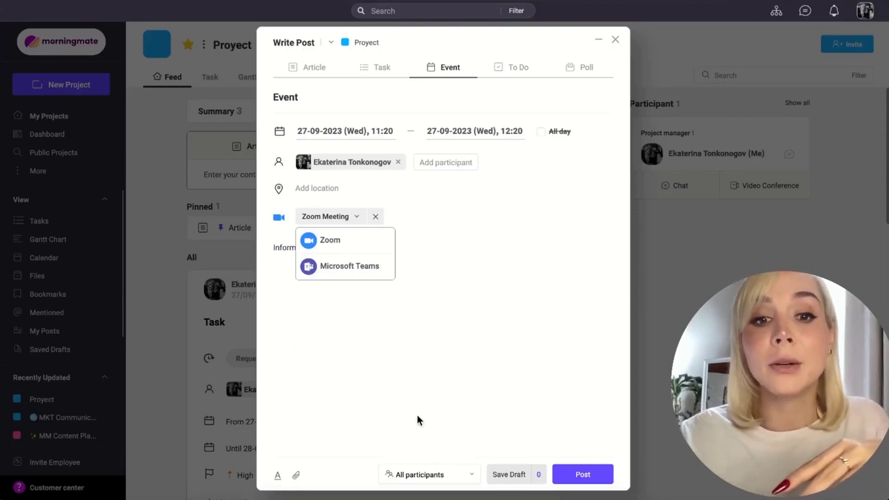
{"action": "left_click", "coordinate": [297, 479]}
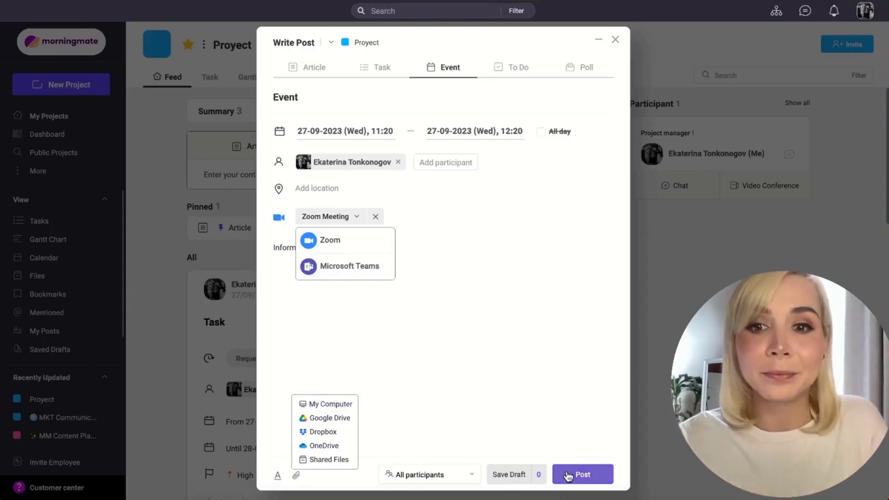
{"action": "left_click", "coordinate": [593, 477]}
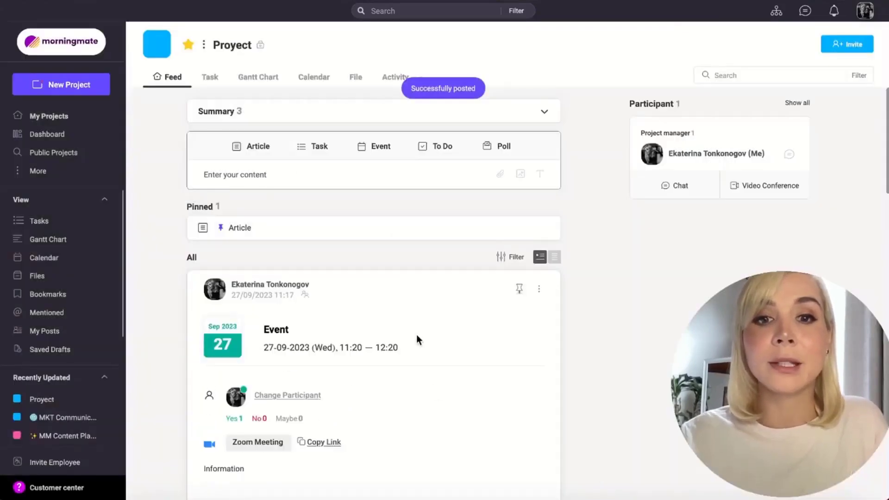
Step: Review the posted event's details, its attendance response options and the list of people who have read it
{"action": "scroll", "coordinate": [415, 335], "scroll_direction": "down", "scroll_amount": 2}
{"action": "scroll", "coordinate": [416, 334], "scroll_direction": "down", "scroll_amount": 2}
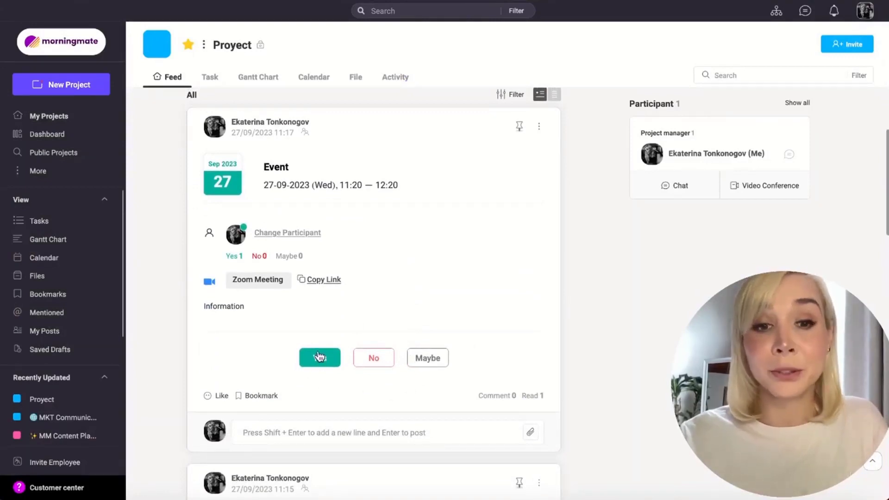
{"action": "scroll", "coordinate": [416, 309], "scroll_direction": "up", "scroll_amount": 4}
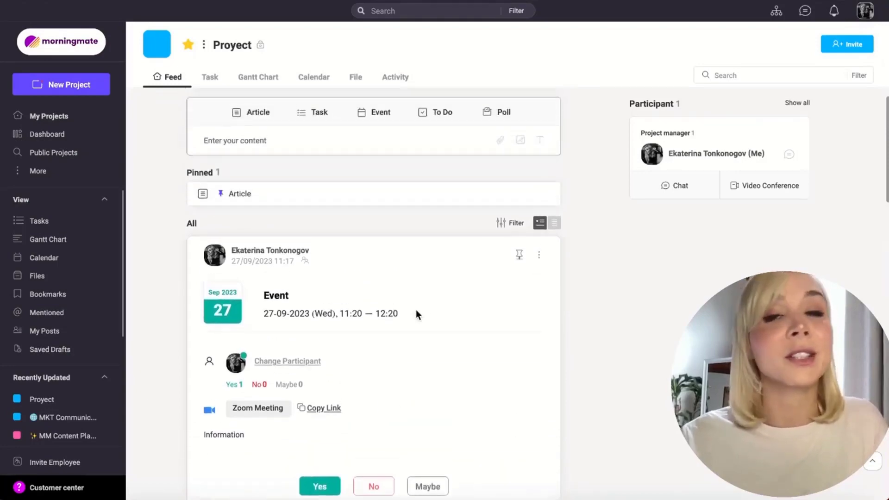
{"action": "scroll", "coordinate": [415, 309], "scroll_direction": "down", "scroll_amount": 4}
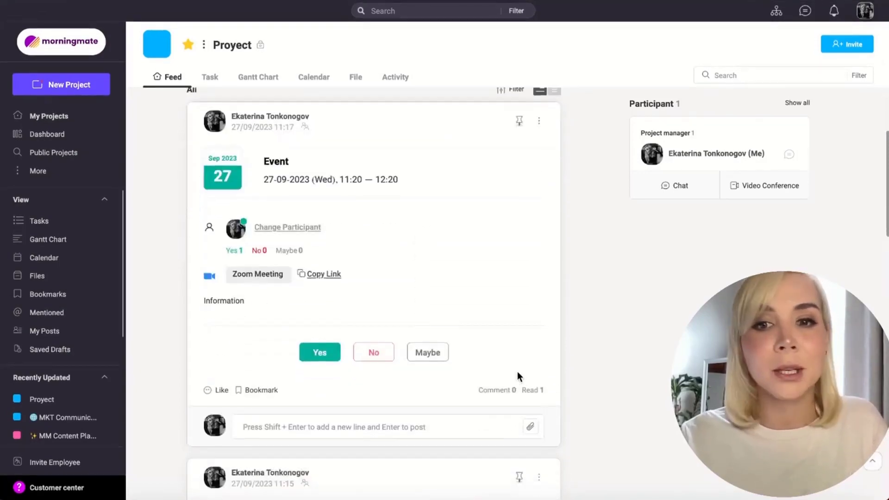
{"action": "left_click", "coordinate": [531, 391]}
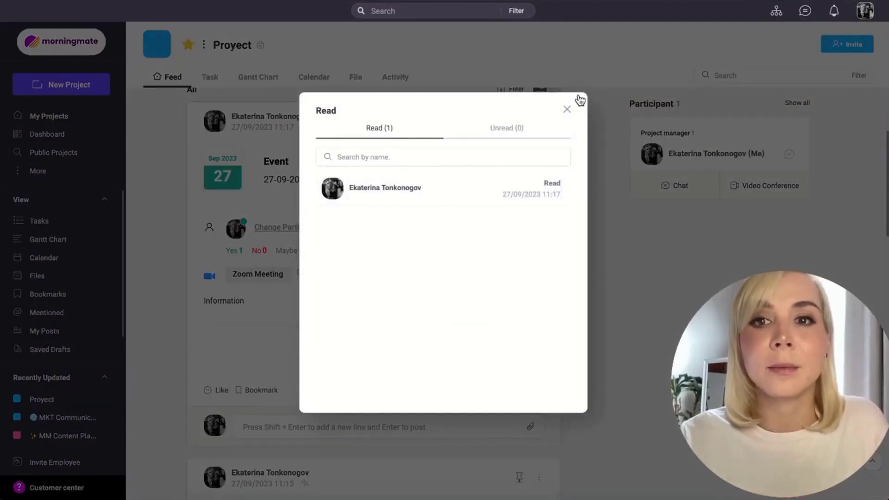
{"action": "left_click", "coordinate": [568, 109]}
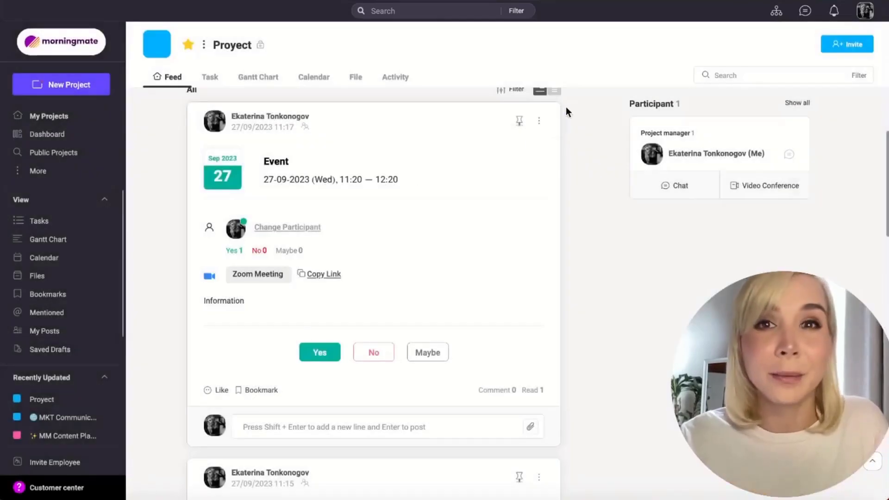
{"action": "scroll", "coordinate": [507, 162], "scroll_direction": "up", "scroll_amount": 4}
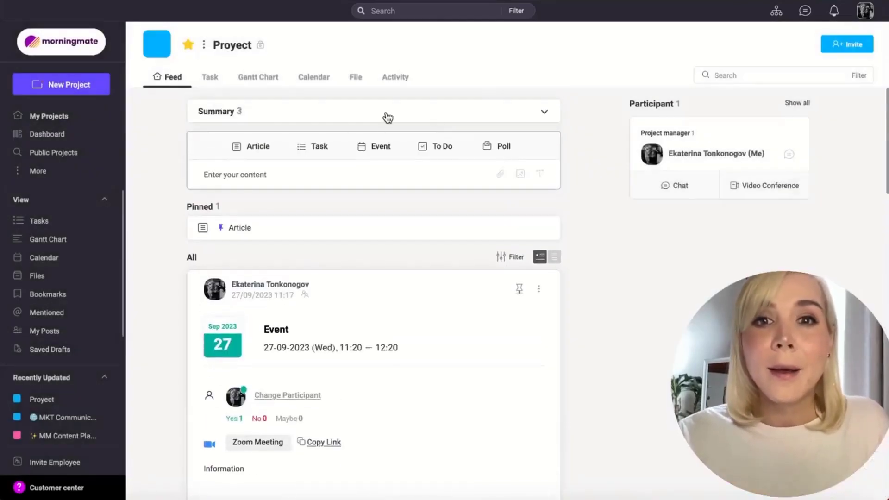
Step: Start a to-do post titled "Coffee" in the project feed and add the items Coffee, Meeting and Report
{"action": "left_click", "coordinate": [442, 146]}
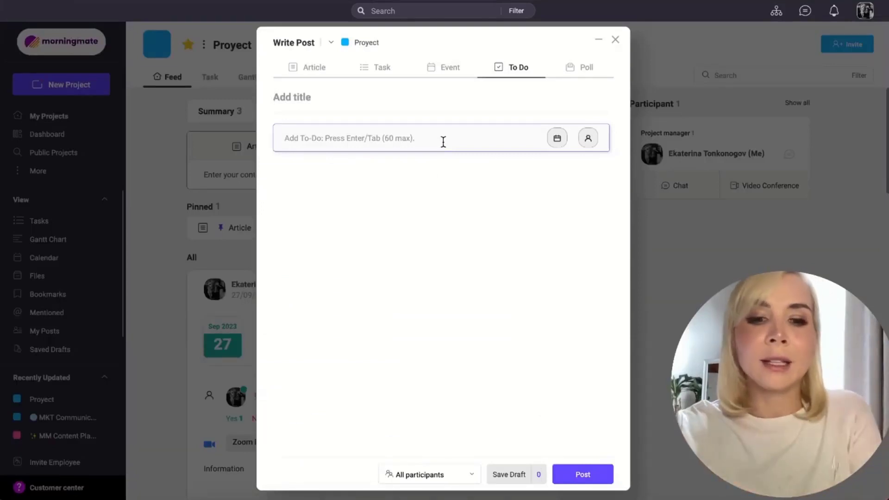
{"action": "type", "text": "Coffee"}
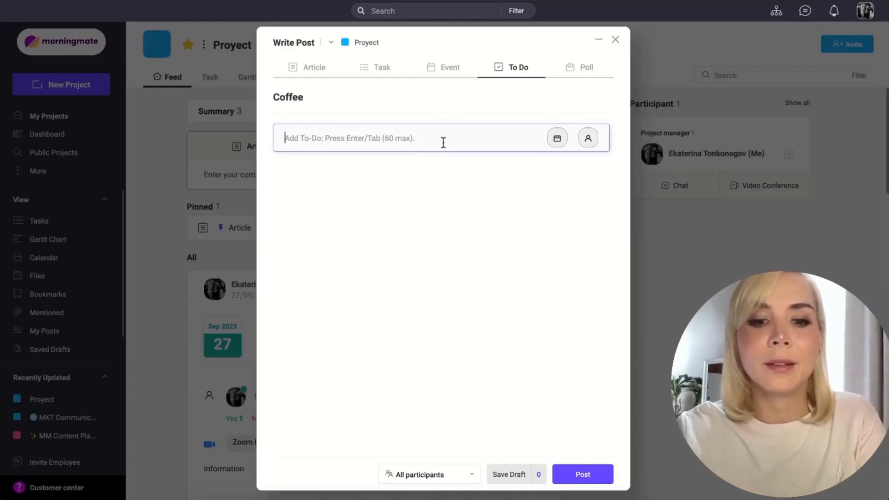
{"action": "type", "text": "Coffee"}
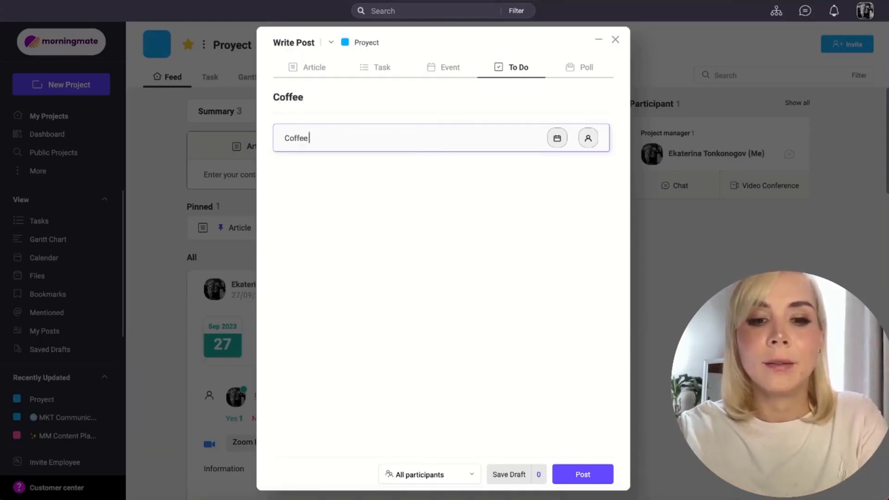
{"action": "key", "text": "Return"}
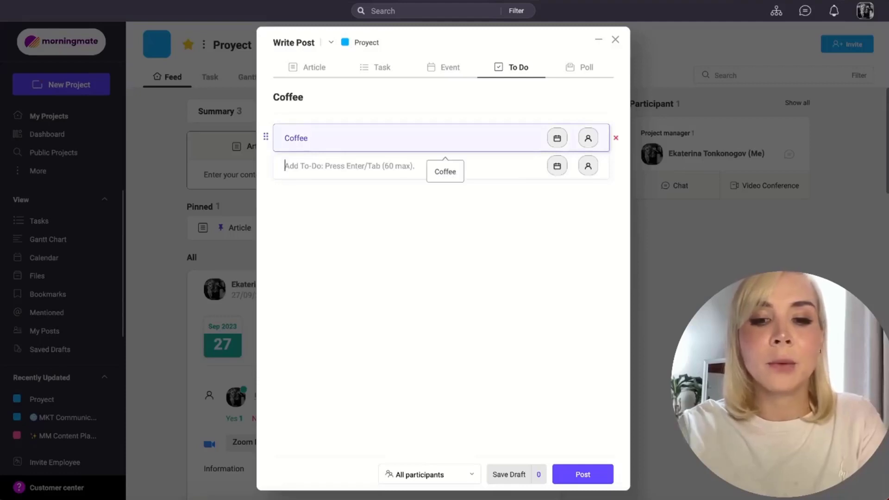
{"action": "type", "text": "Meeting"}
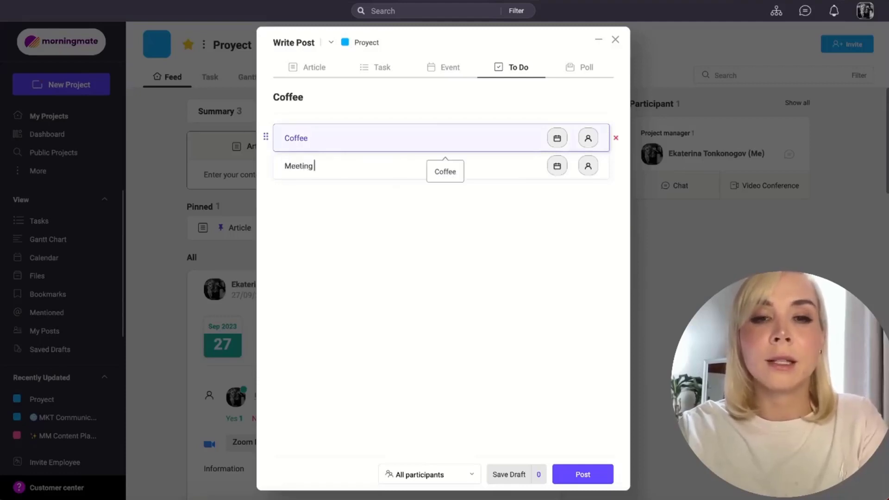
{"action": "key", "text": "Return"}
{"action": "type", "text": "Re"}
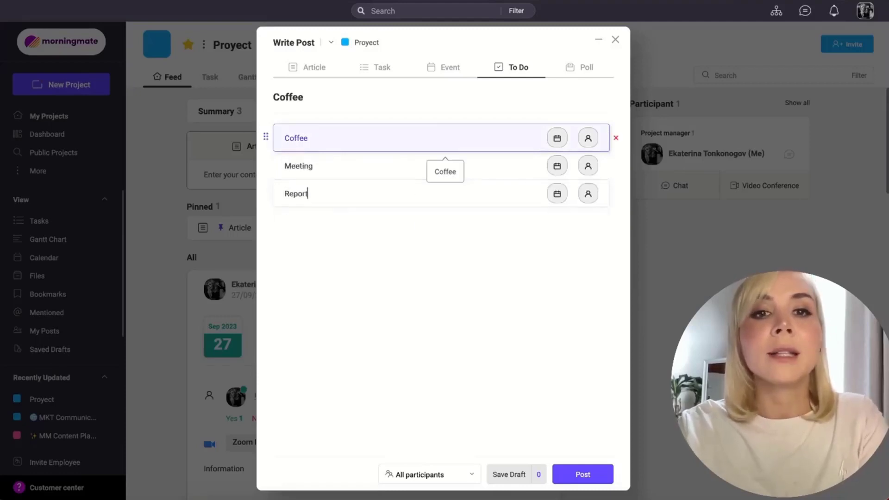
{"action": "type", "text": "port"}
{"action": "key", "text": "Return"}
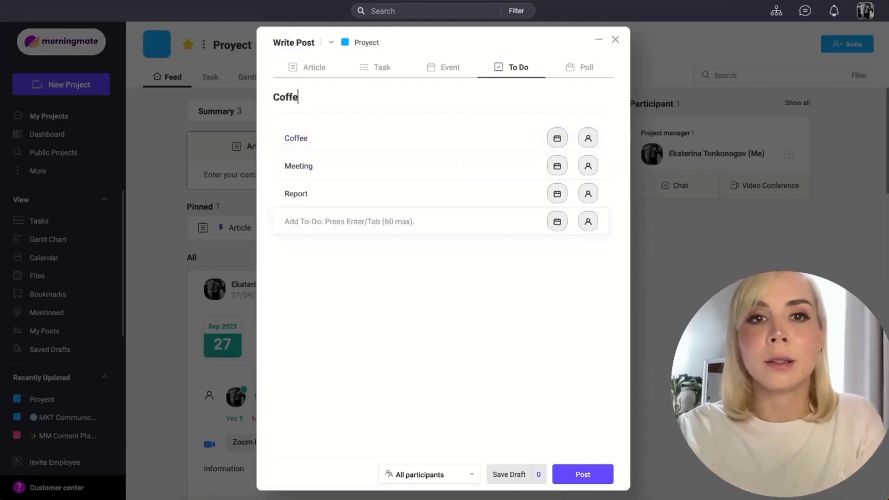
Step: Change the to-do post's title to "To do" and publish it
{"action": "key", "text": "BackSpace"}
{"action": "key", "text": "BackSpace"}
{"action": "type", "text": "To do"}
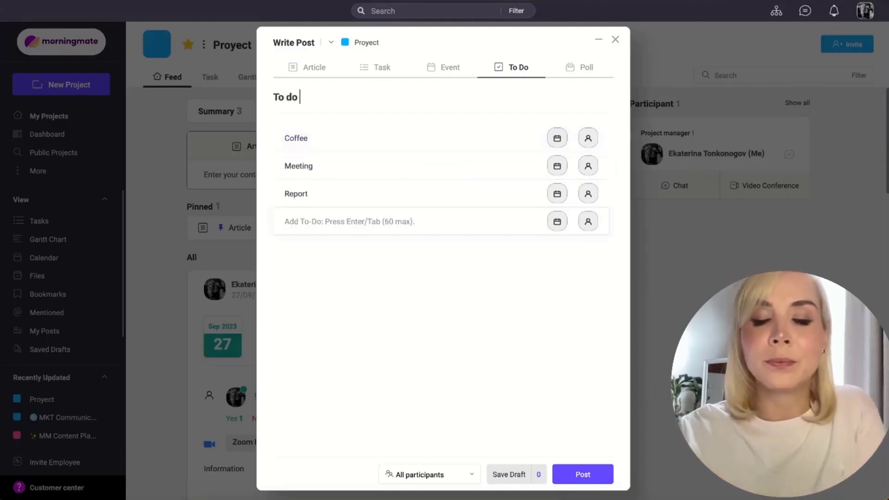
{"action": "left_click", "coordinate": [577, 477]}
Step: Mark the Coffee, Meeting and Report items as done in the posted to-do list
{"action": "scroll", "coordinate": [407, 360], "scroll_direction": "down", "scroll_amount": 3}
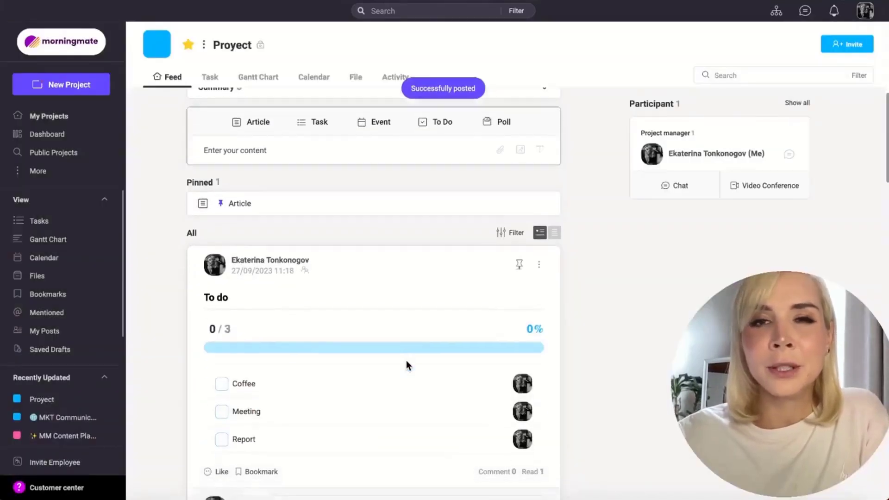
{"action": "left_click", "coordinate": [221, 332]}
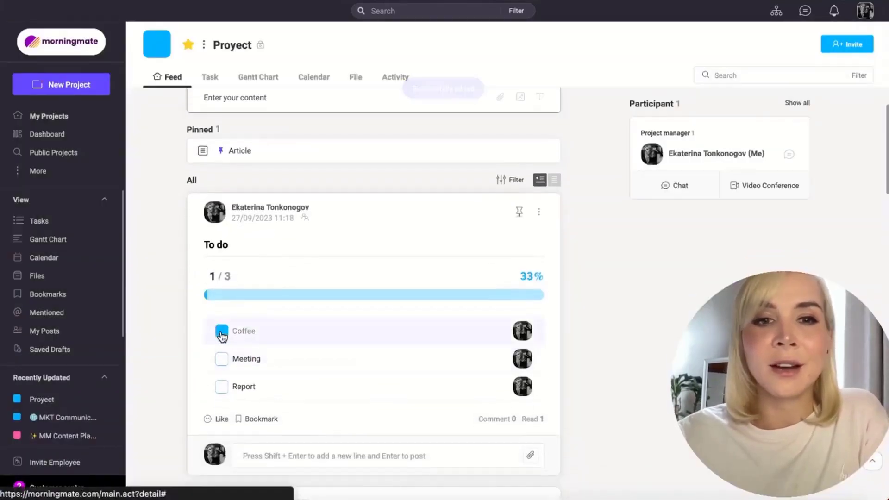
{"action": "left_click", "coordinate": [221, 359]}
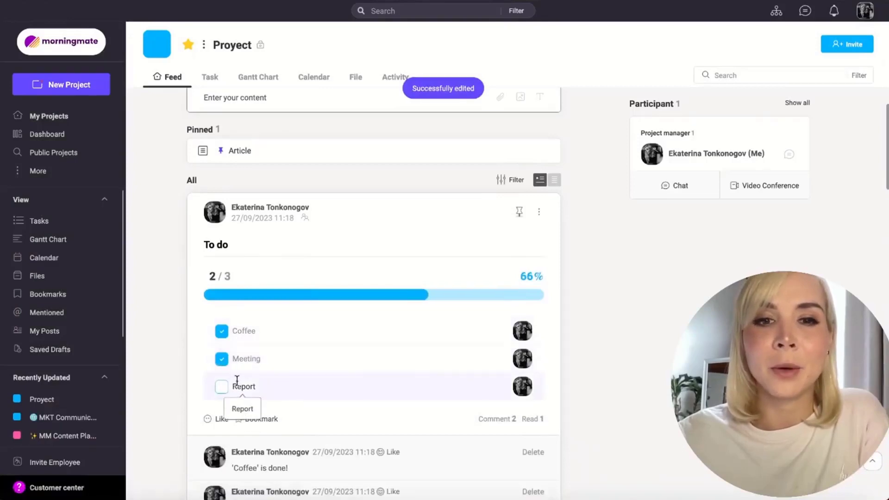
{"action": "left_click", "coordinate": [221, 387]}
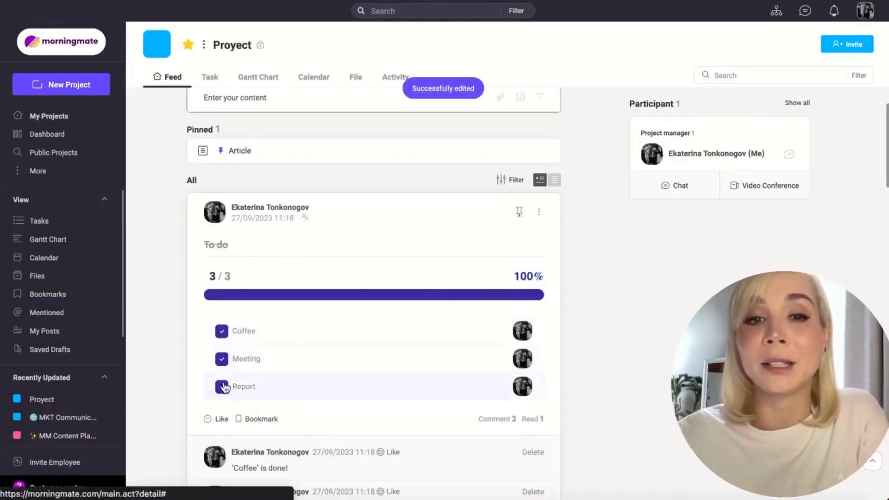
Step: Start a poll post in the project feed and title it "Pizza Friday"
{"action": "scroll", "coordinate": [387, 354], "scroll_direction": "up", "scroll_amount": 2}
{"action": "scroll", "coordinate": [387, 353], "scroll_direction": "up", "scroll_amount": 1}
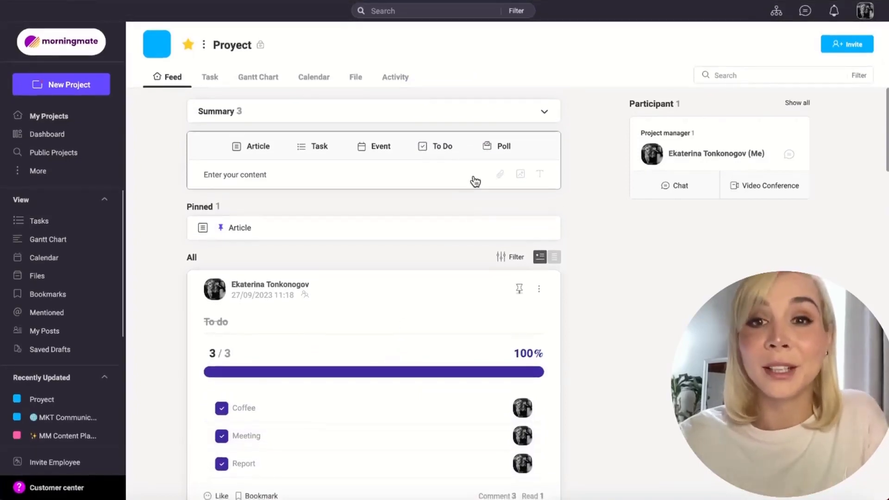
{"action": "left_click", "coordinate": [502, 149]}
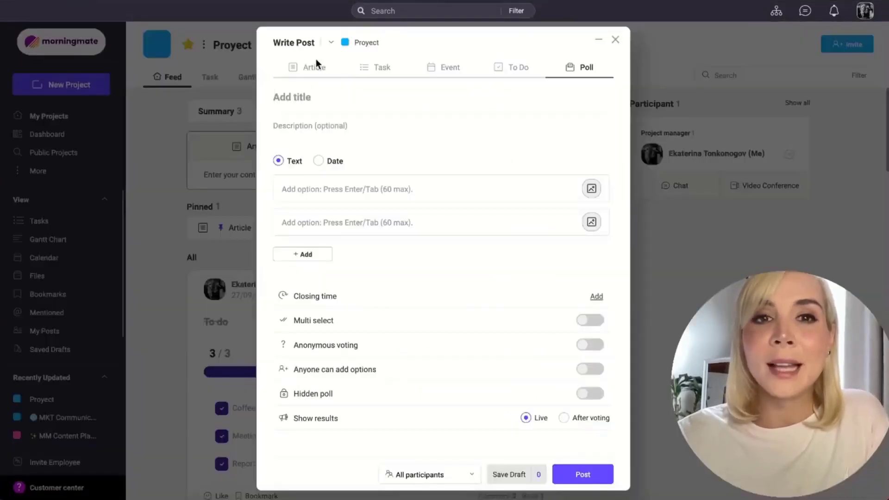
{"action": "type", "text": "Pol"}
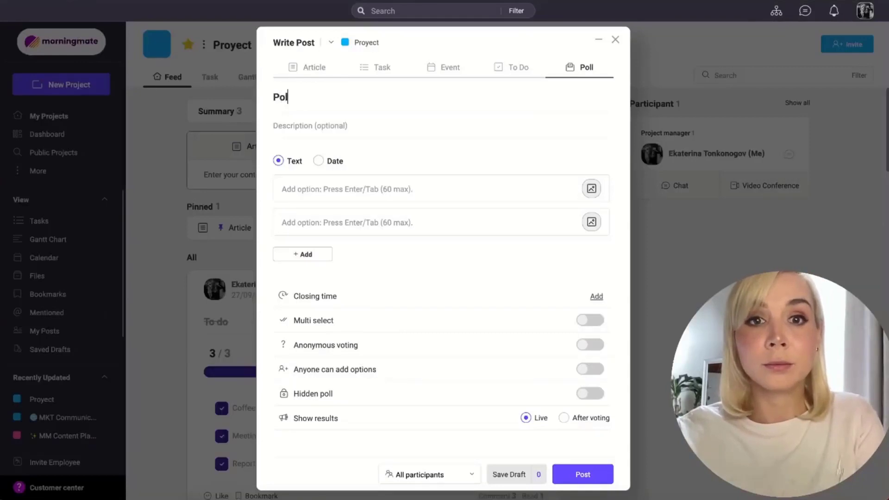
{"action": "type", "text": "l"}
{"action": "key", "text": "BackSpace"}
{"action": "key", "text": "BackSpace"}
{"action": "key", "text": "BackSpace"}
{"action": "key", "text": "BackSpace"}
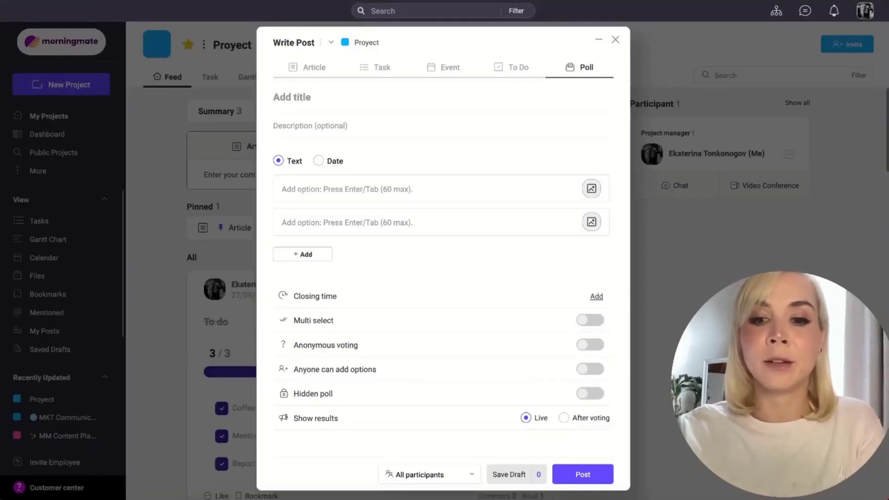
{"action": "type", "text": "Pizza Friday"}
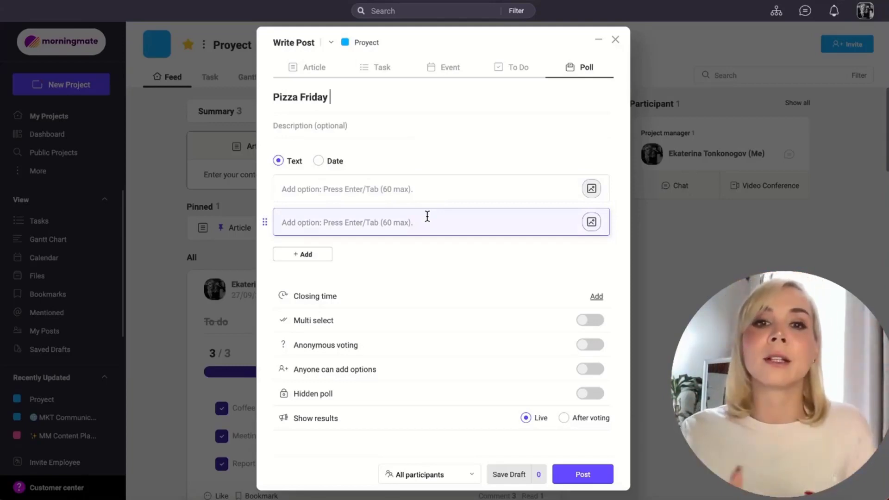
Step: Enter "Peperoni", "Cheese" and "Vegan" as the poll's text options
{"action": "left_click", "coordinate": [420, 193]}
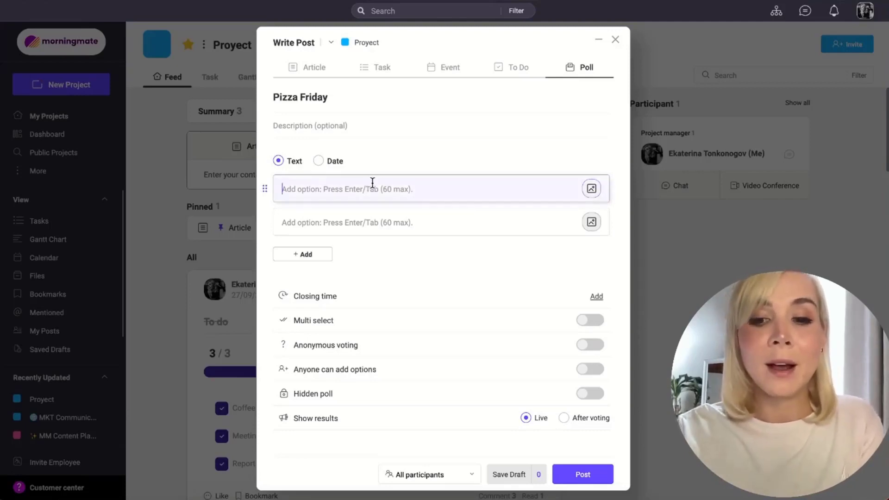
{"action": "type", "text": "Pepero"}
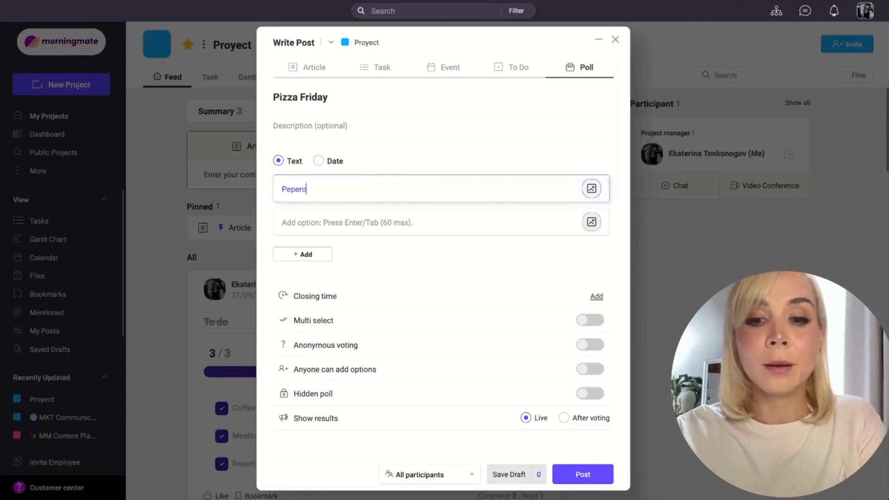
{"action": "type", "text": "ni"}
{"action": "left_click", "coordinate": [405, 218]}
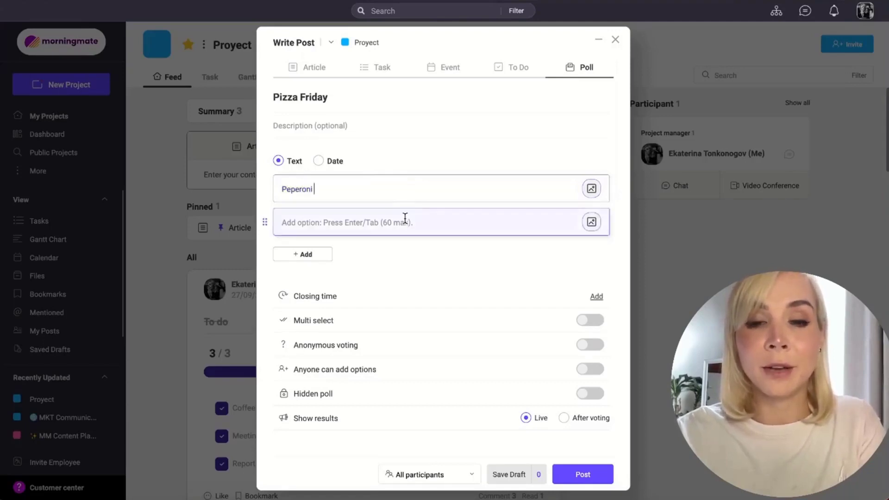
{"action": "type", "text": "Cheese"}
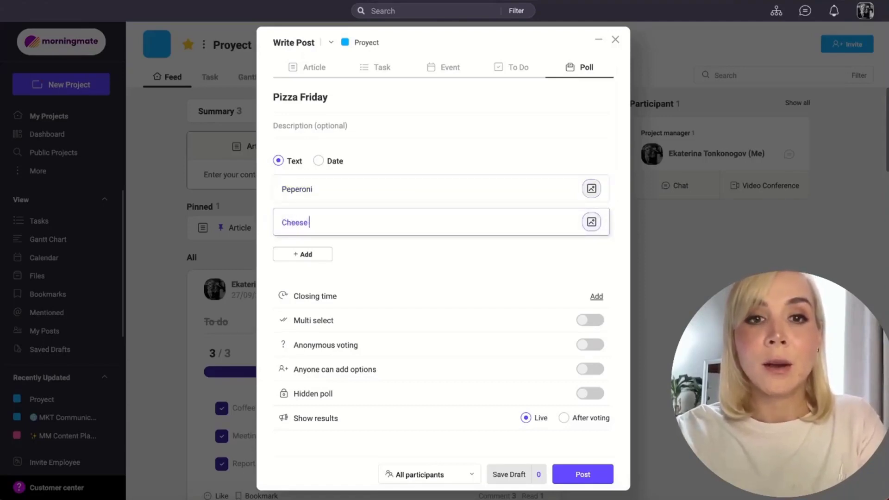
{"action": "key", "text": "Return"}
{"action": "type", "text": "Vegan"}
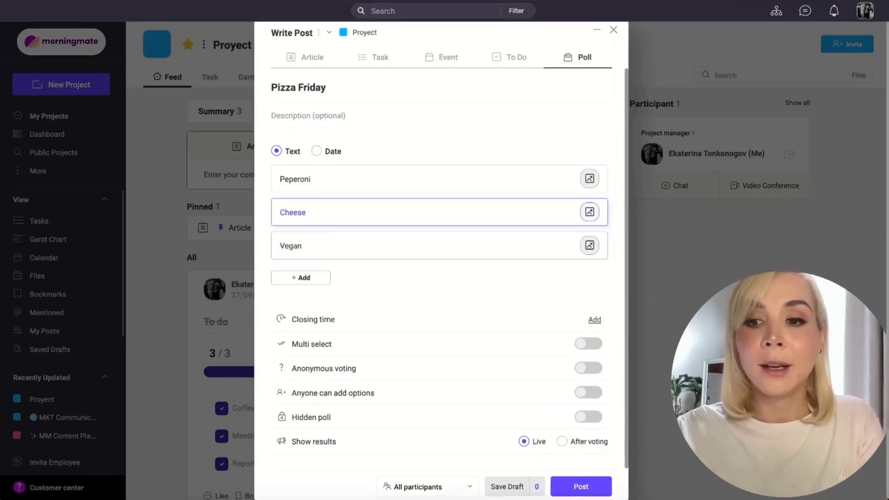
{"action": "key", "text": "Return"}
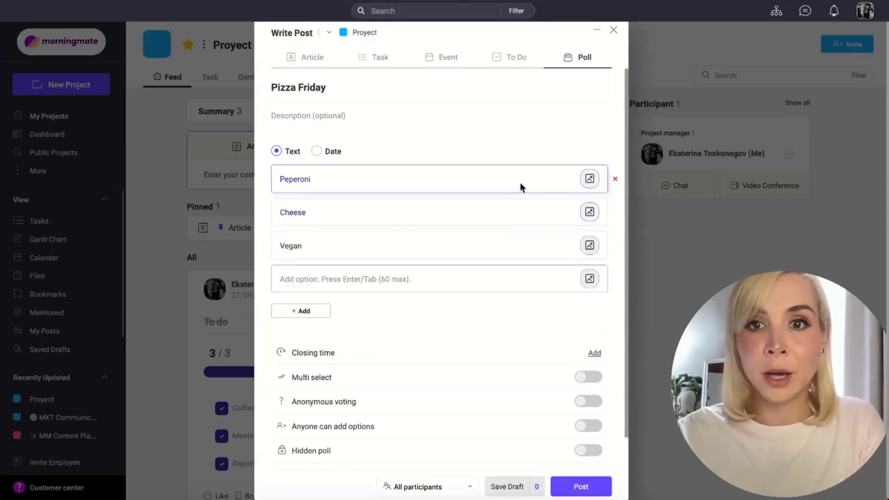
Step: Attach Unknown-1.jpeg to the Peperoni option, Unknown.jpeg to Cheese and 5.jpg to Vegan from the Desktop folder
{"action": "left_click", "coordinate": [589, 180]}
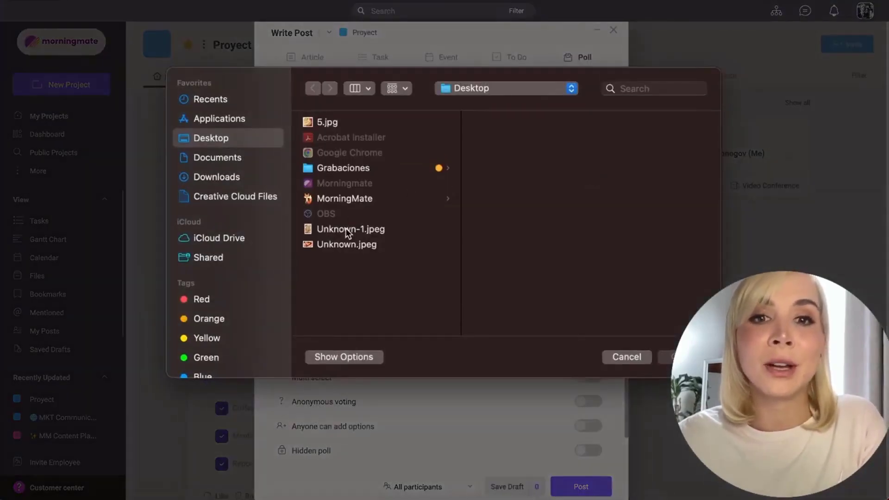
{"action": "left_click", "coordinate": [345, 229]}
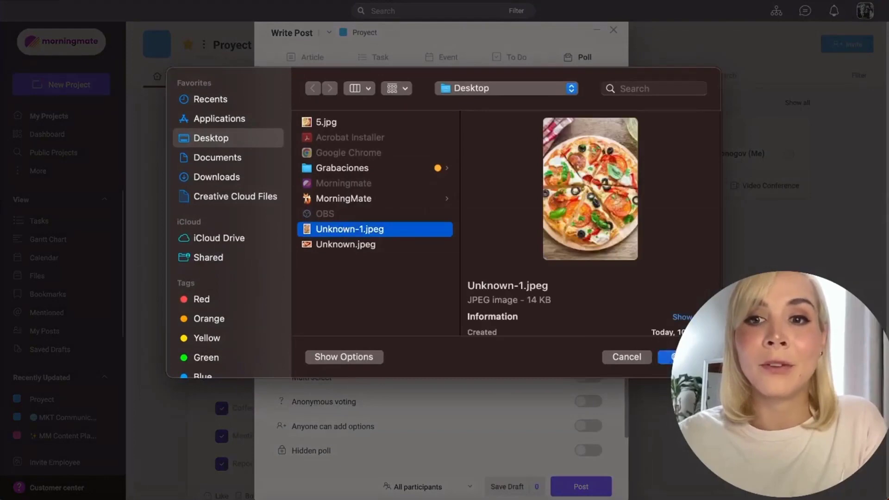
{"action": "left_click", "coordinate": [666, 356]}
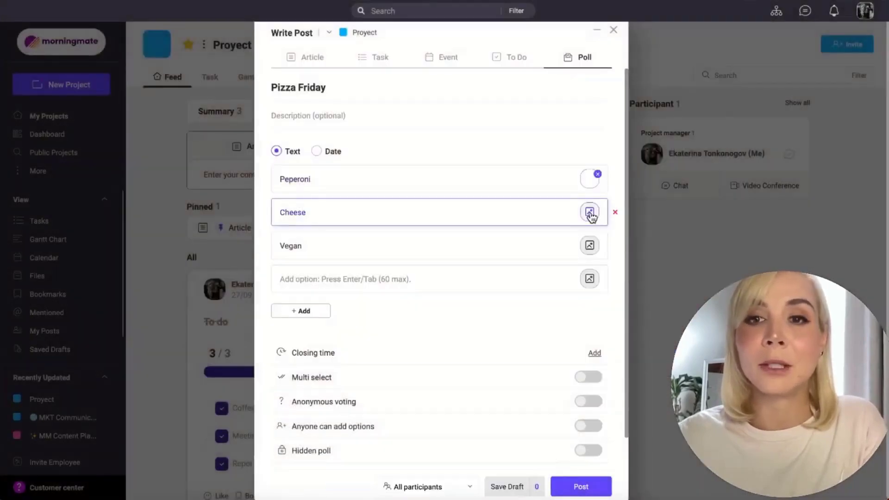
{"action": "left_click", "coordinate": [589, 213]}
{"action": "left_click", "coordinate": [365, 245]}
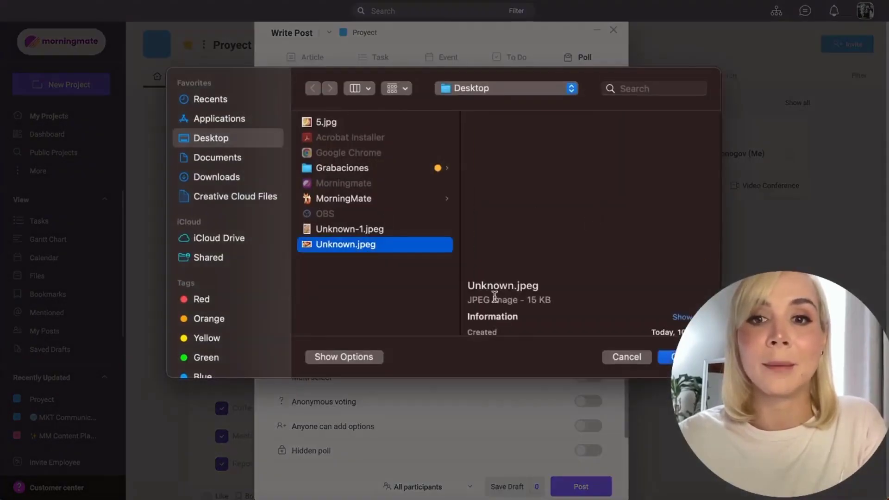
{"action": "key", "text": "Return"}
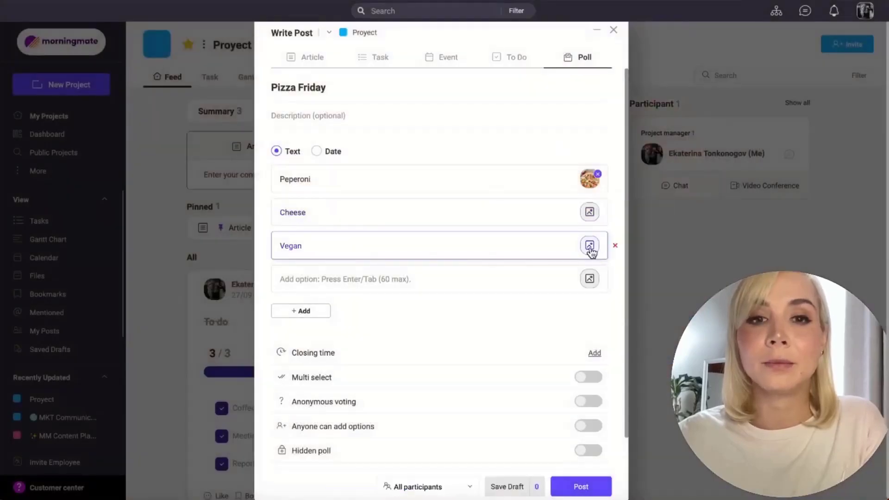
{"action": "left_click", "coordinate": [589, 246]}
{"action": "left_click", "coordinate": [333, 123]}
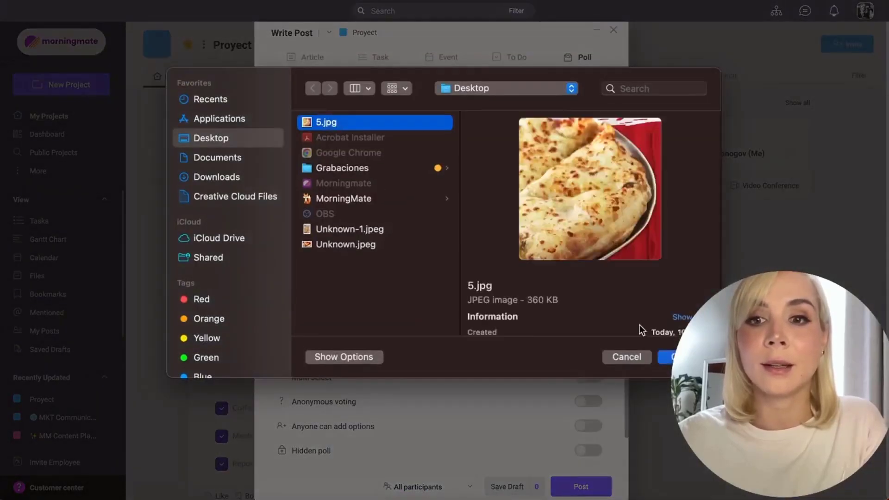
{"action": "left_click", "coordinate": [678, 357]}
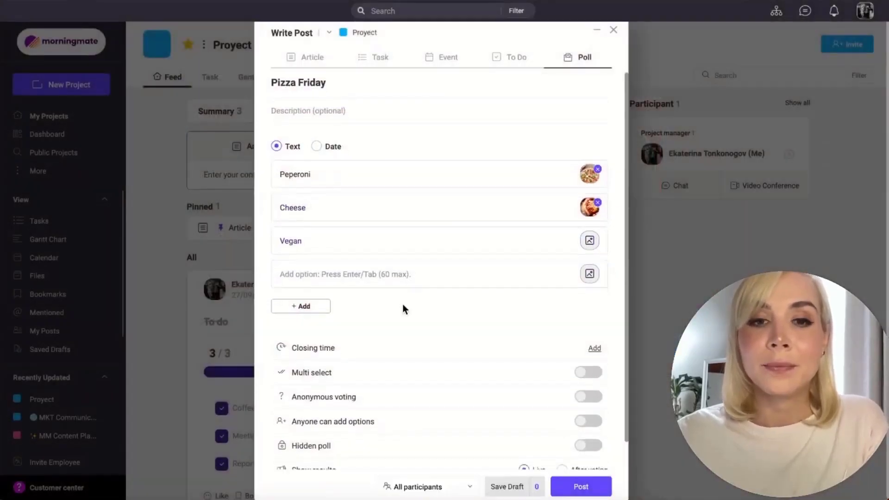
Step: Review the voting and result display settings of the Pizza Friday poll and publish it to all participants
{"action": "scroll", "coordinate": [401, 308], "scroll_direction": "down", "scroll_amount": 1}
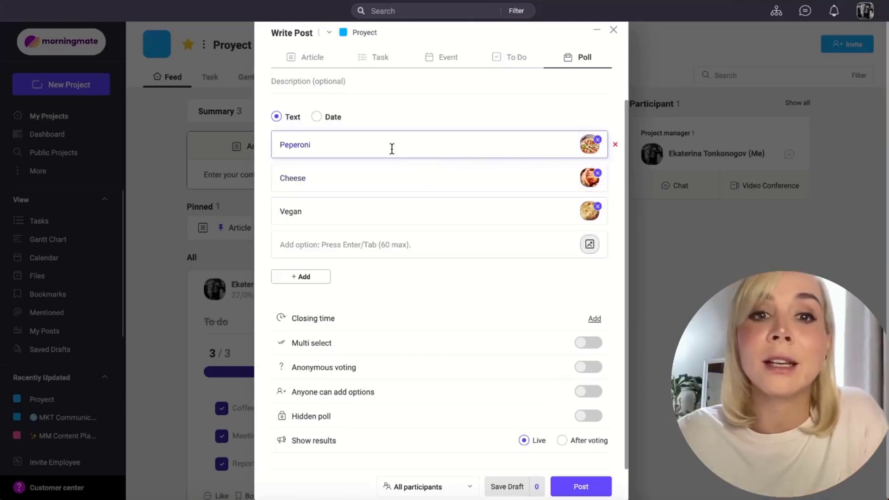
{"action": "left_click", "coordinate": [348, 243]}
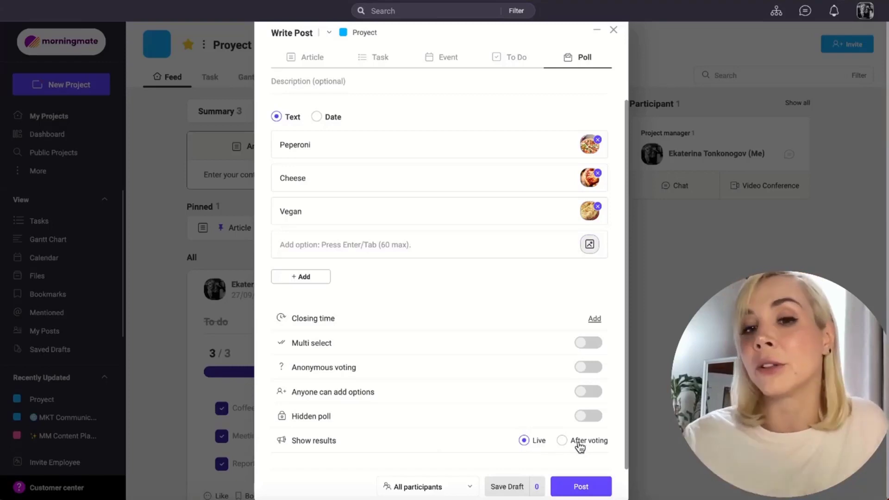
{"action": "left_click", "coordinate": [600, 490]}
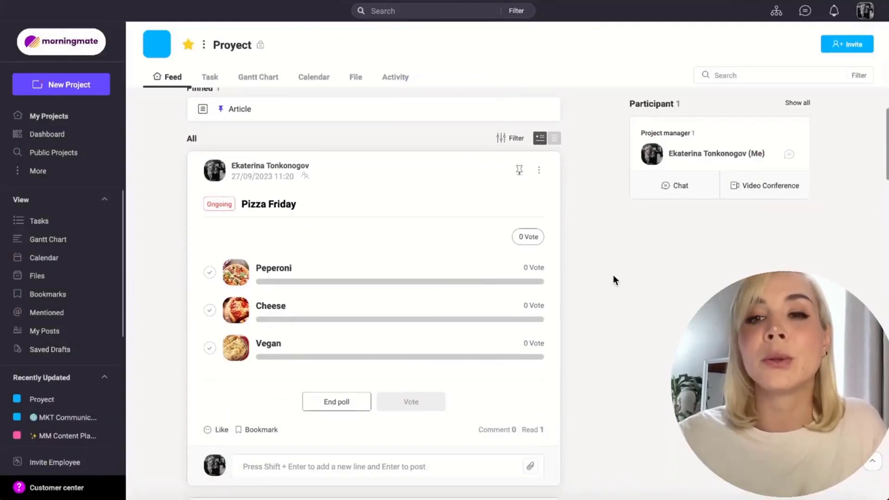
Step: Cast a vote for Cheese in the Pizza Friday poll
{"action": "scroll", "coordinate": [580, 282], "scroll_direction": "down", "scroll_amount": 1}
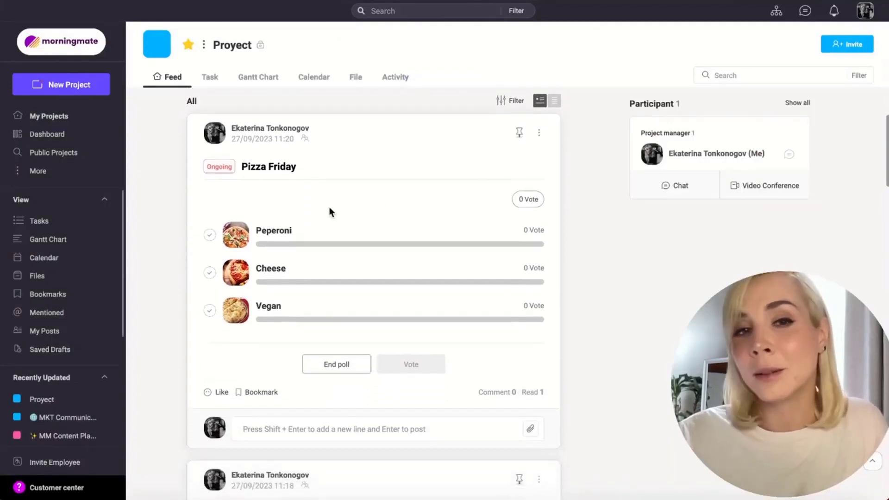
{"action": "left_click", "coordinate": [209, 273]}
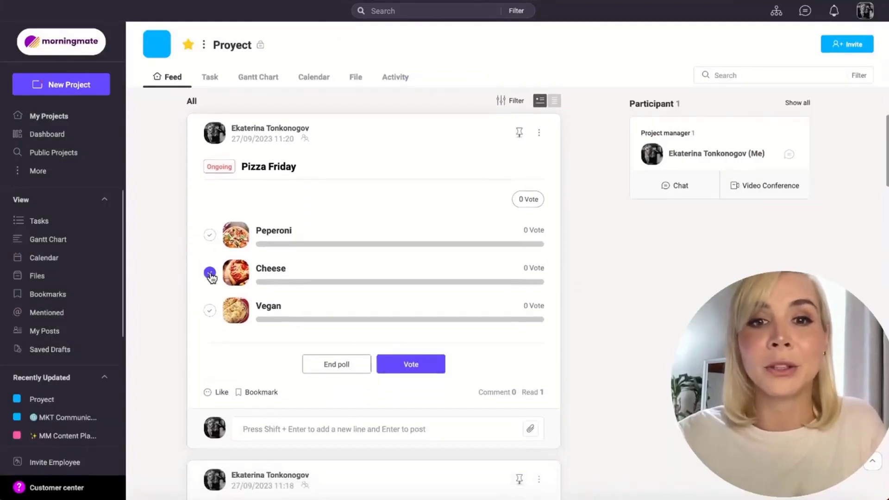
{"action": "left_click", "coordinate": [411, 365]}
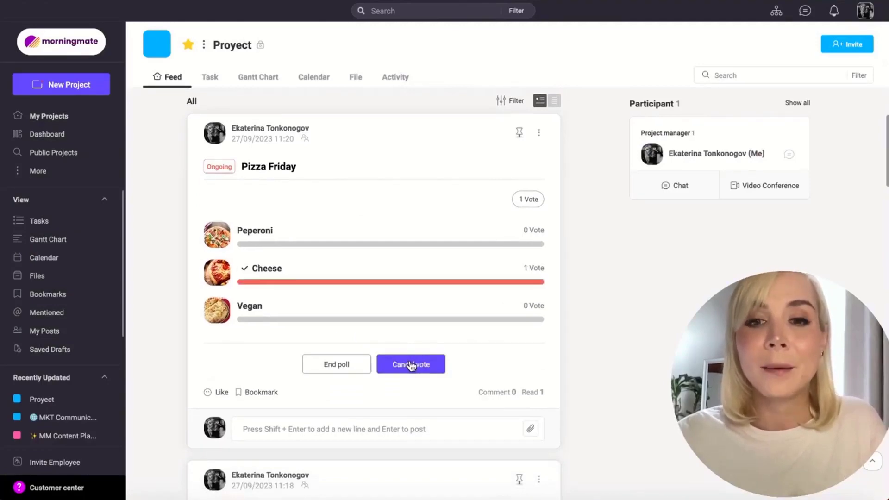
Step: Examine the additional post actions available for the Pizza Friday poll and close them without choosing any
{"action": "scroll", "coordinate": [411, 363], "scroll_direction": "down", "scroll_amount": 1}
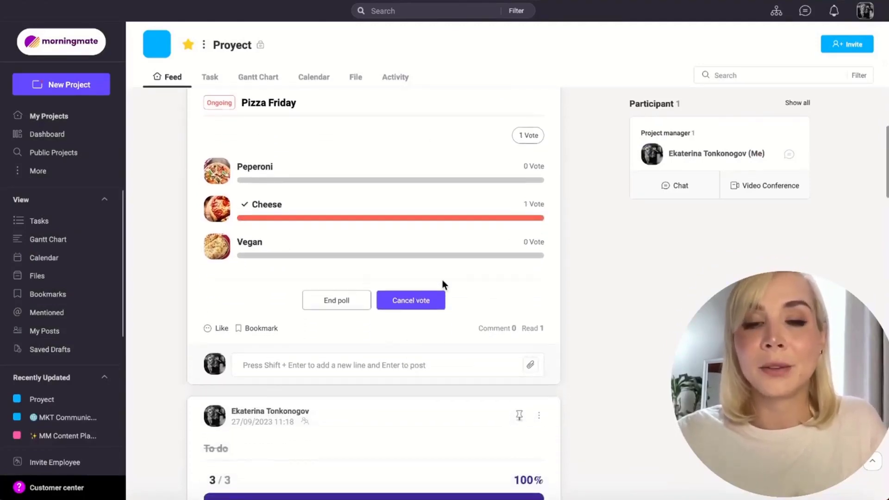
{"action": "scroll", "coordinate": [442, 280], "scroll_direction": "up", "scroll_amount": 1}
{"action": "scroll", "coordinate": [442, 280], "scroll_direction": "up", "scroll_amount": 1}
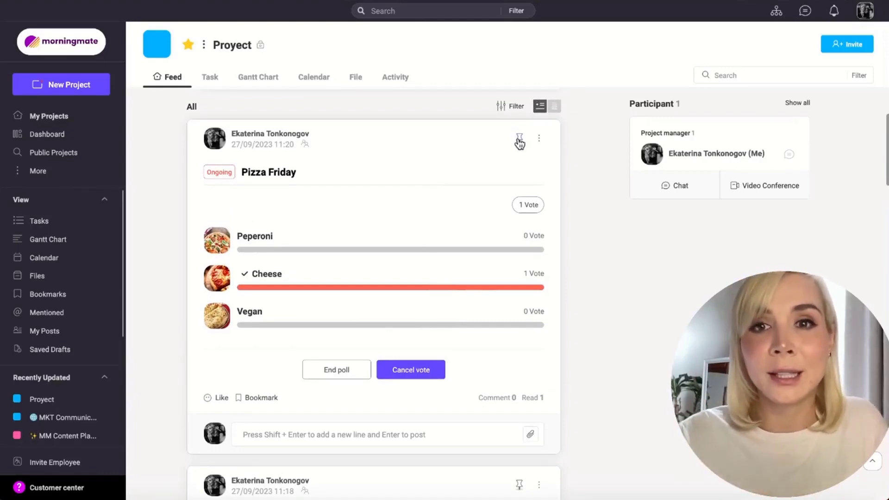
{"action": "left_click", "coordinate": [539, 139]}
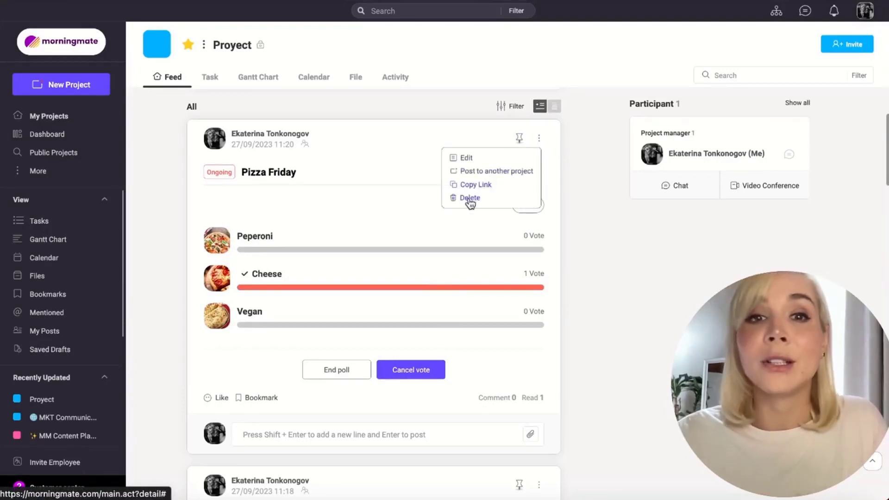
{"action": "left_click", "coordinate": [366, 126]}
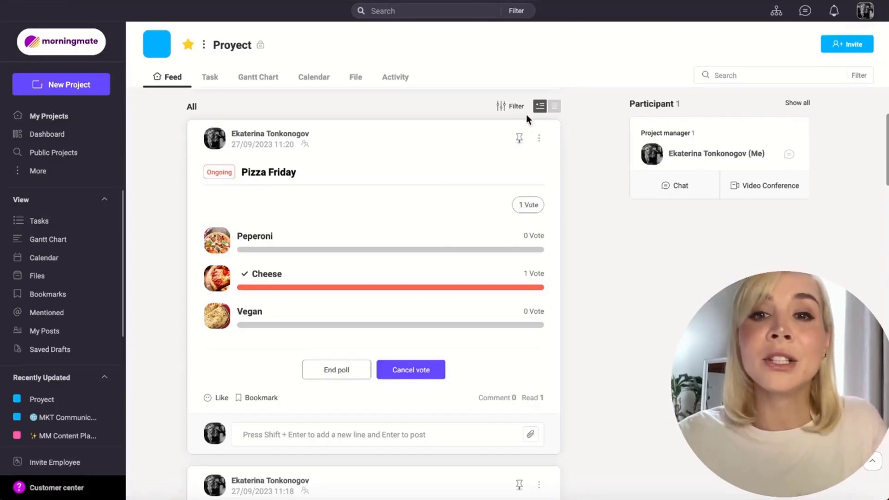
Step: View the project's posts as a compact list and return to the full feed display
{"action": "scroll", "coordinate": [401, 188], "scroll_direction": "down", "scroll_amount": 9}
{"action": "scroll", "coordinate": [401, 188], "scroll_direction": "up", "scroll_amount": 10}
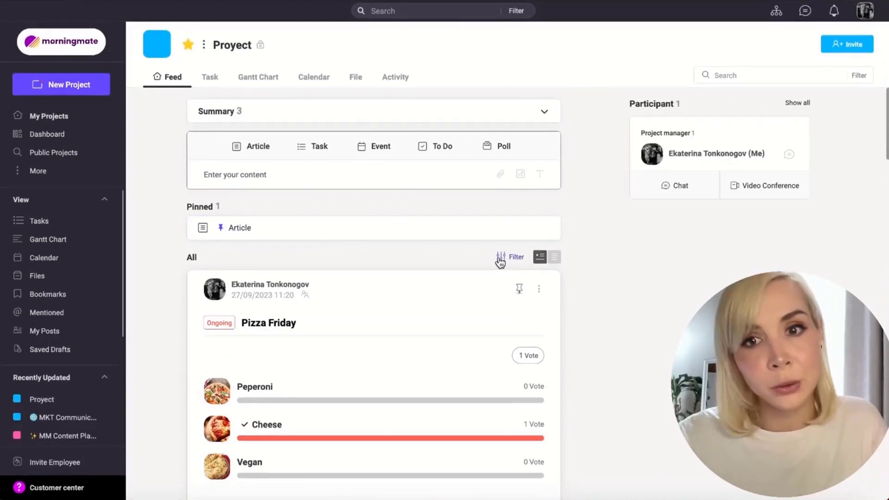
{"action": "left_click", "coordinate": [555, 258]}
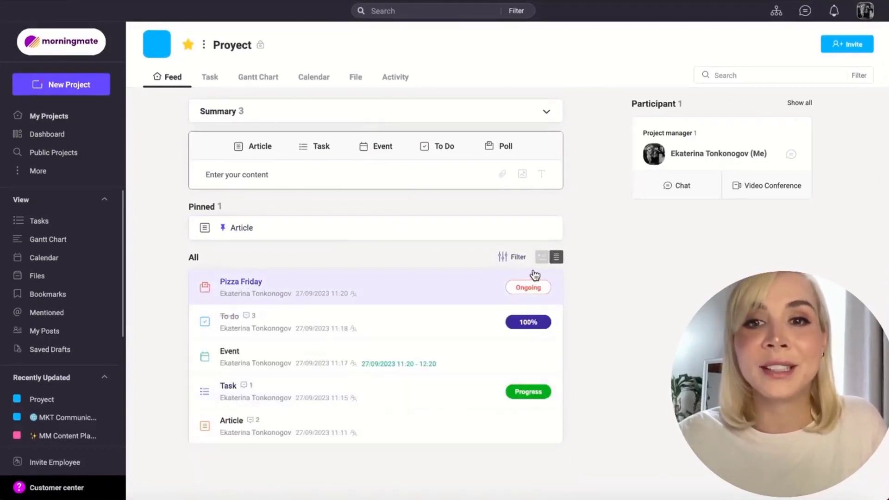
{"action": "left_click", "coordinate": [540, 257]}
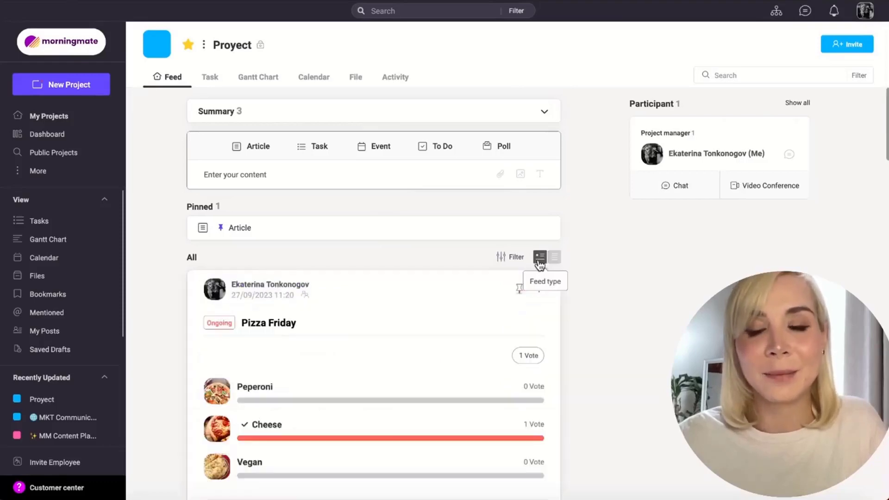
Step: Examine the post types by which the project feed can be filtered, without applying a filter
{"action": "left_click", "coordinate": [504, 265]}
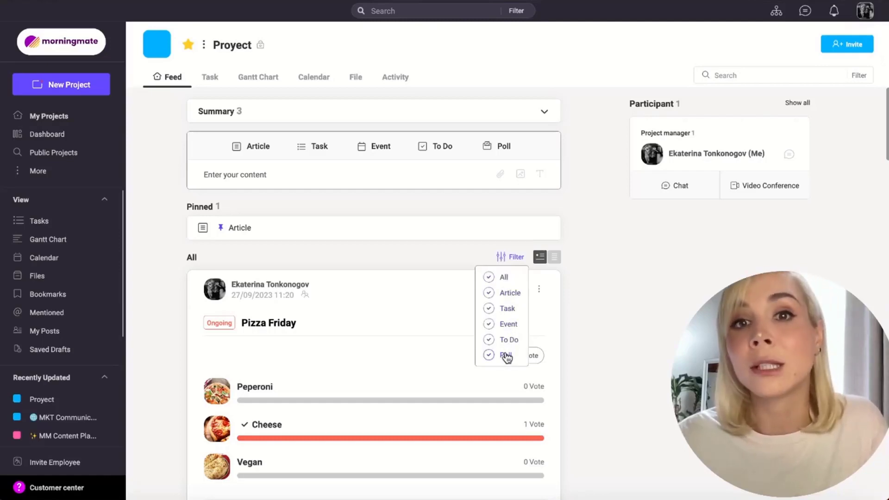
{"action": "left_click", "coordinate": [584, 360]}
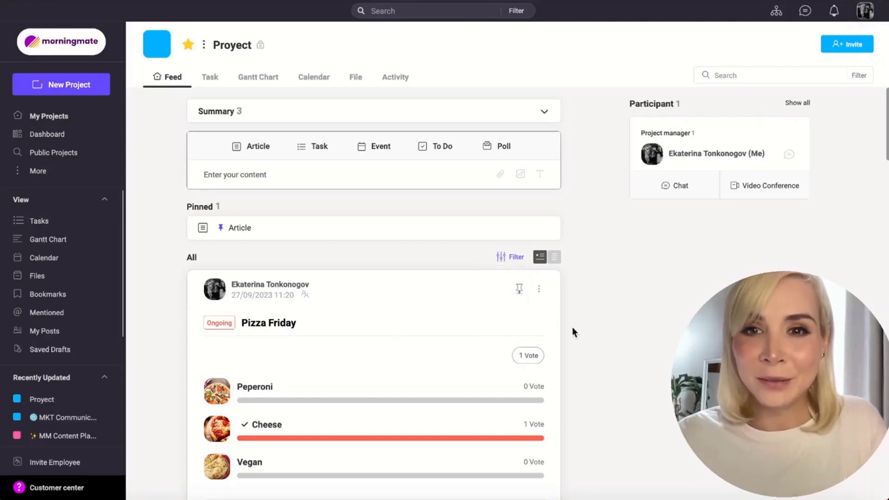
{"action": "scroll", "coordinate": [582, 342], "scroll_direction": "down", "scroll_amount": 4}
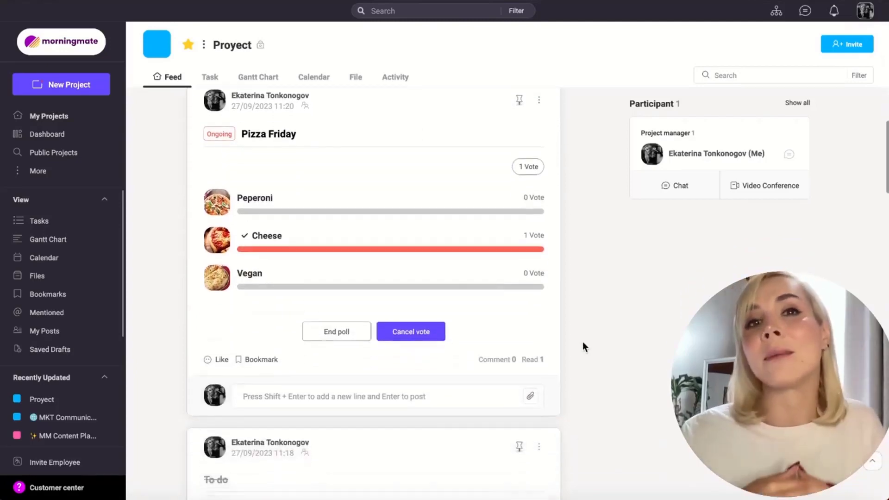